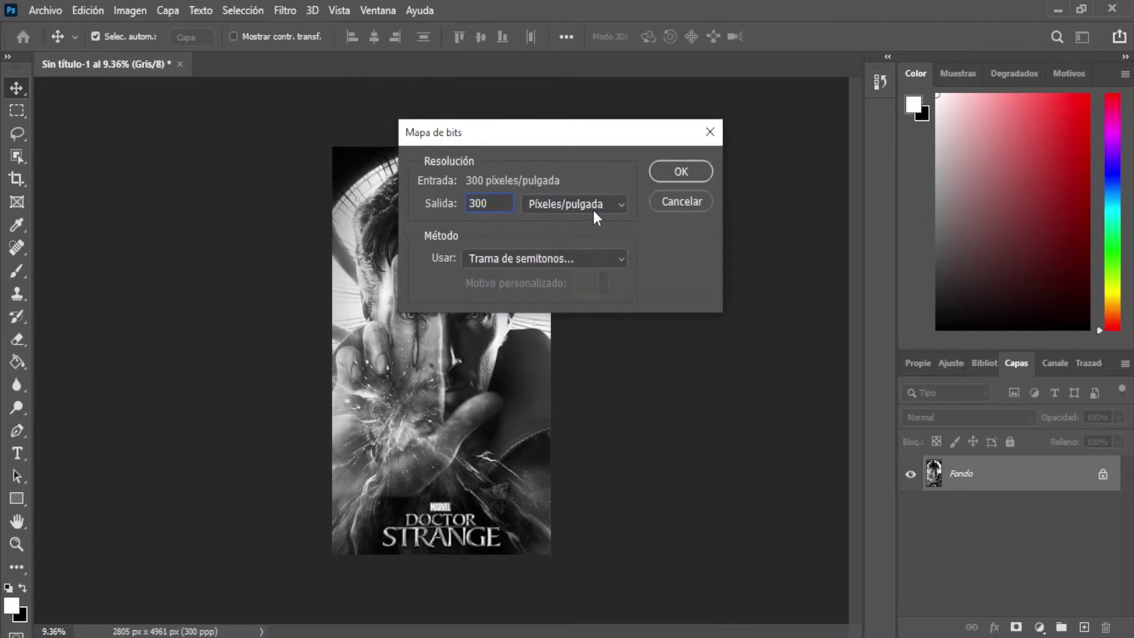
- Try converting the grayscale poster to a 300 pixels/inch bitmap with a 45 lines/inch elliptical halftone screen, and undo the conversion
{"action": "left_click", "coordinate": [671, 180]}
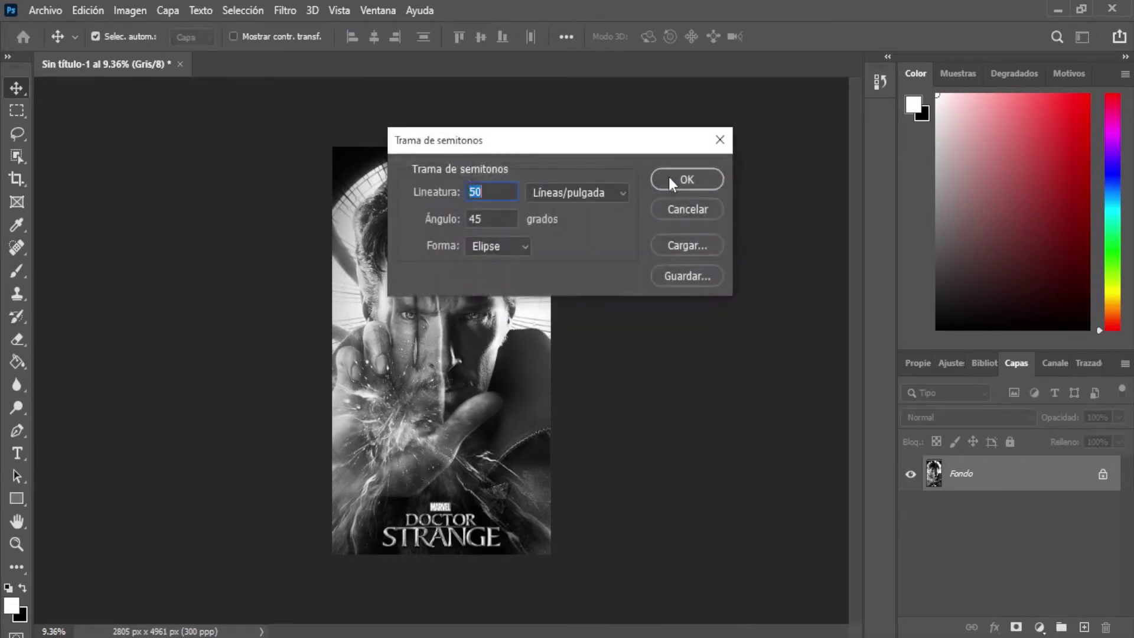
{"action": "left_click", "coordinate": [686, 212]}
{"action": "left_click", "coordinate": [130, 10]}
{"action": "mouse_move", "coordinate": [177, 29]}
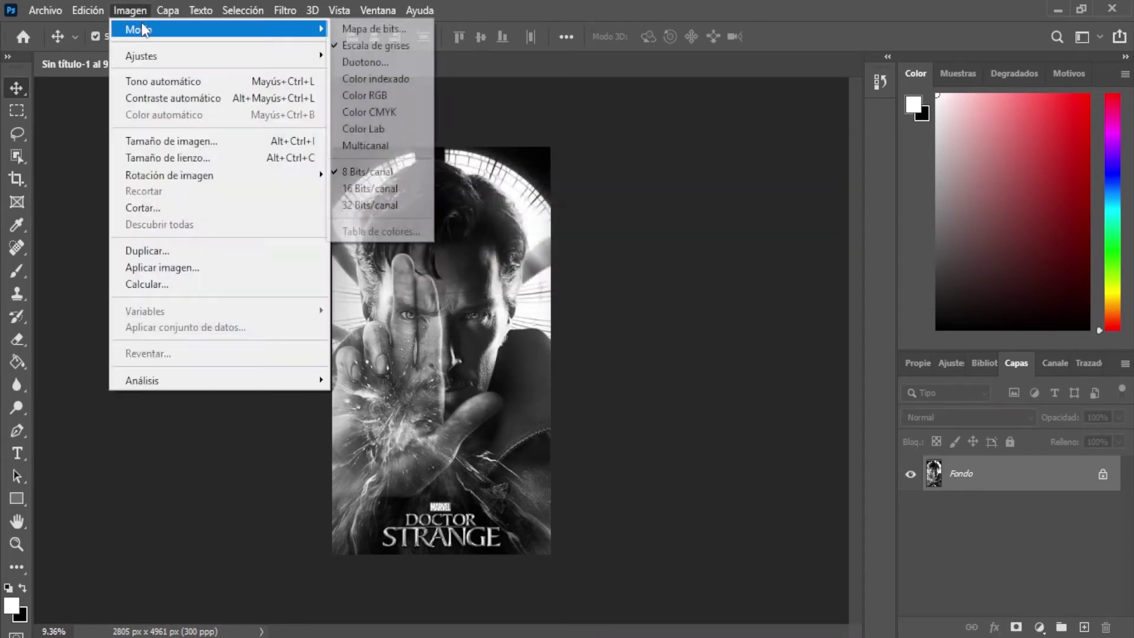
{"action": "left_click", "coordinate": [390, 30]}
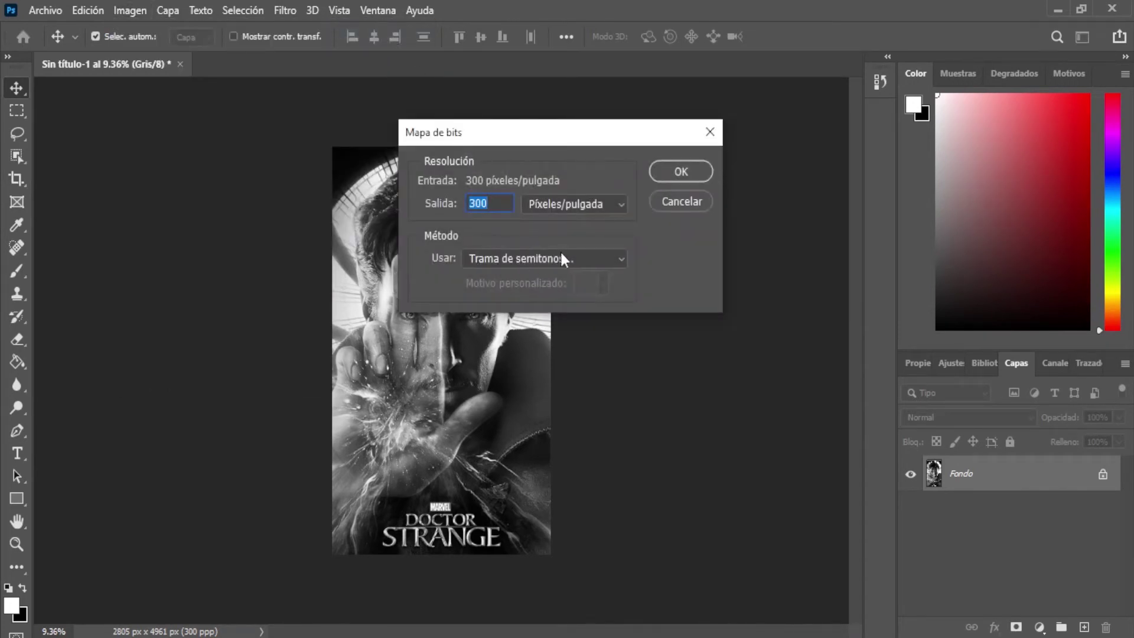
{"action": "left_click", "coordinate": [664, 179]}
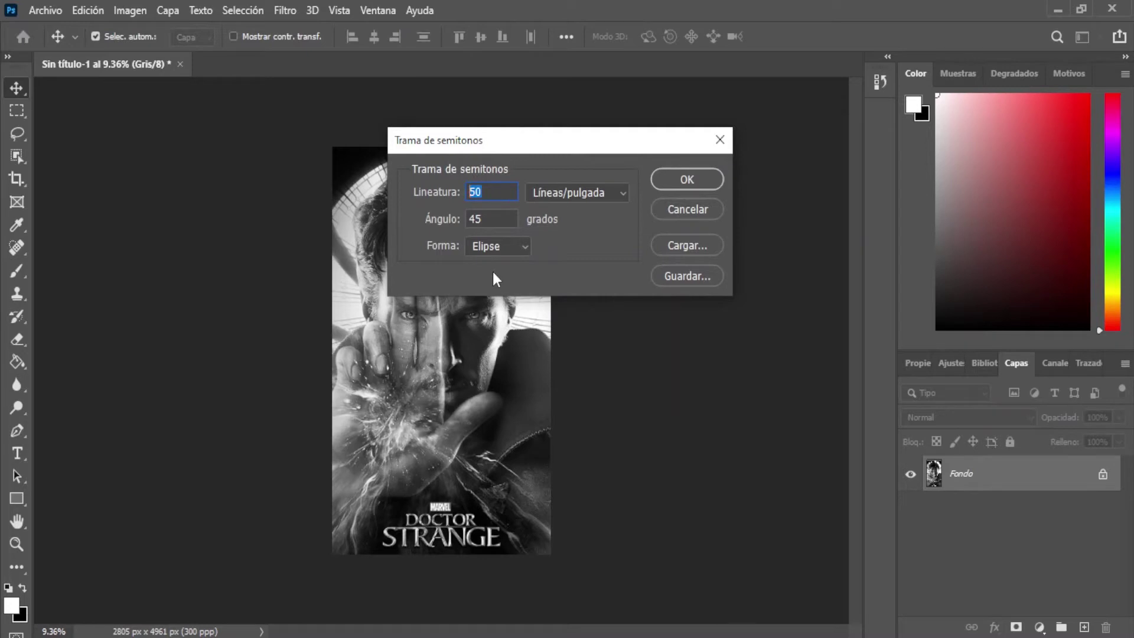
{"action": "type", "text": "45"}
{"action": "left_click", "coordinate": [687, 179]}
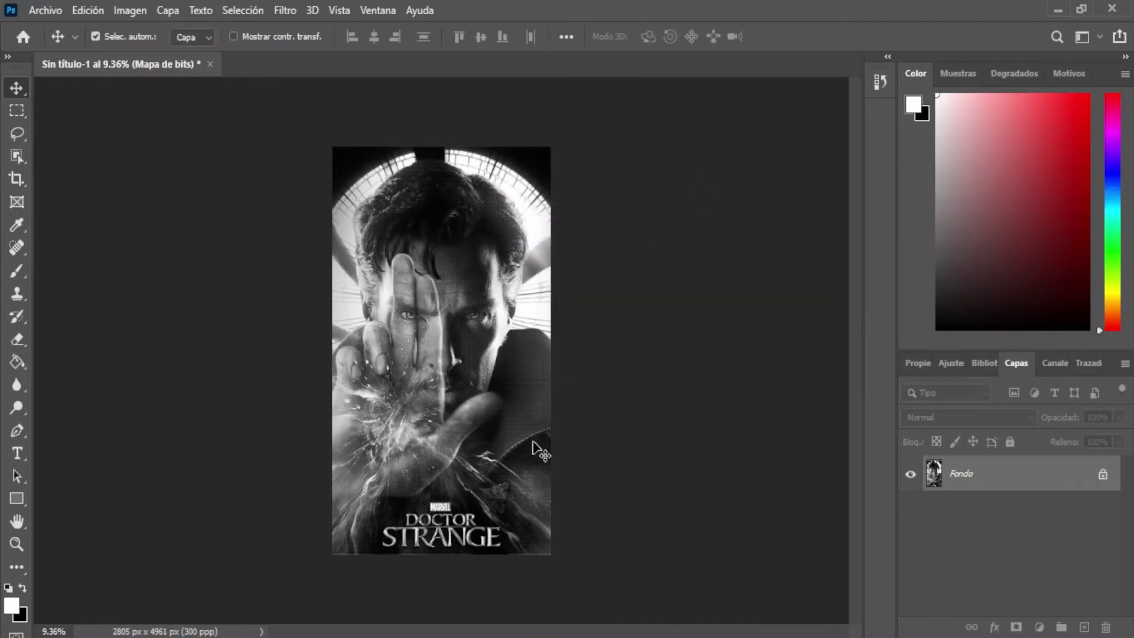
{"action": "scroll", "coordinate": [520, 384], "scroll_direction": "up", "scroll_amount": 3}
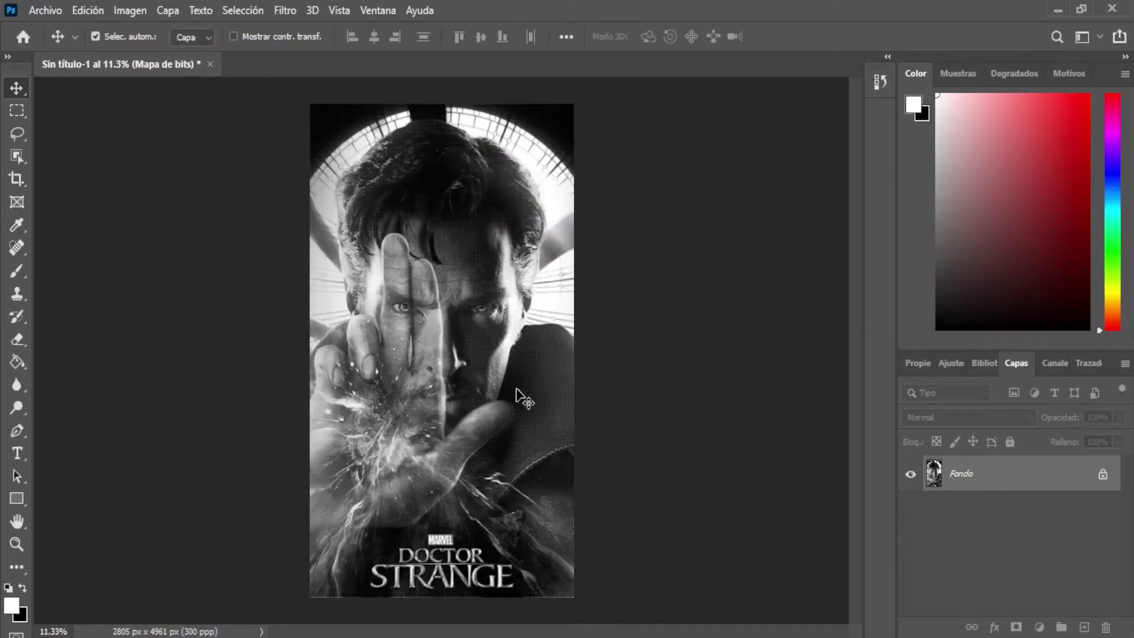
{"action": "scroll", "coordinate": [516, 390], "scroll_direction": "up", "scroll_amount": 5}
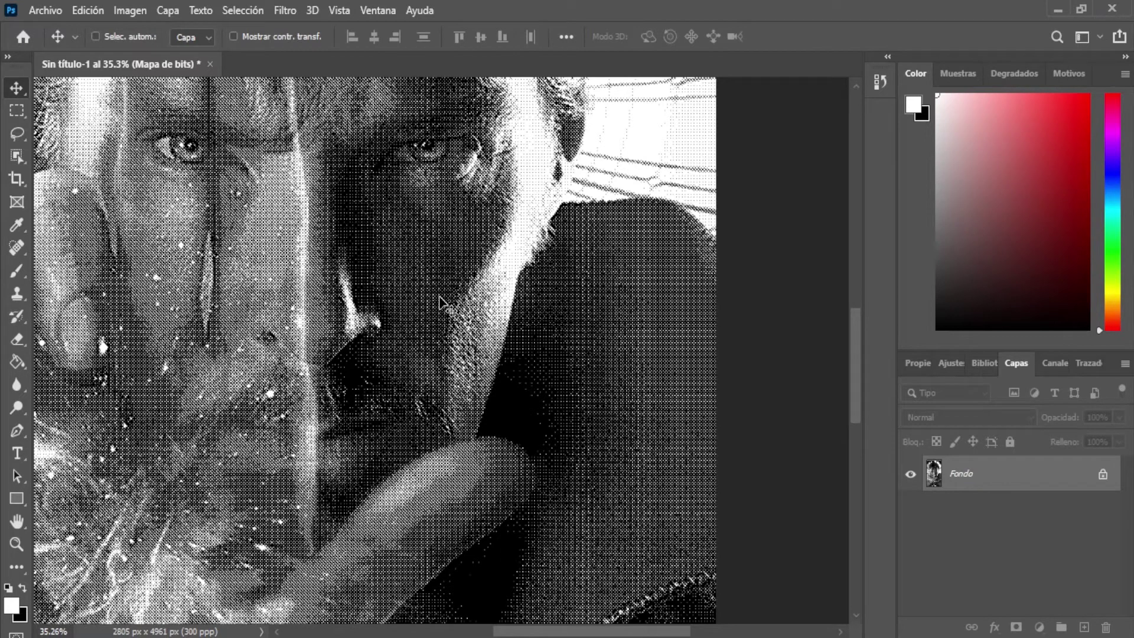
{"action": "key", "text": "ctrl+z"}
- Convert the grayscale poster to a bitmap using an elliptical halftone screen of 53 lines/inch at 45 degrees, and examine the dots up close
{"action": "left_click", "coordinate": [140, 13]}
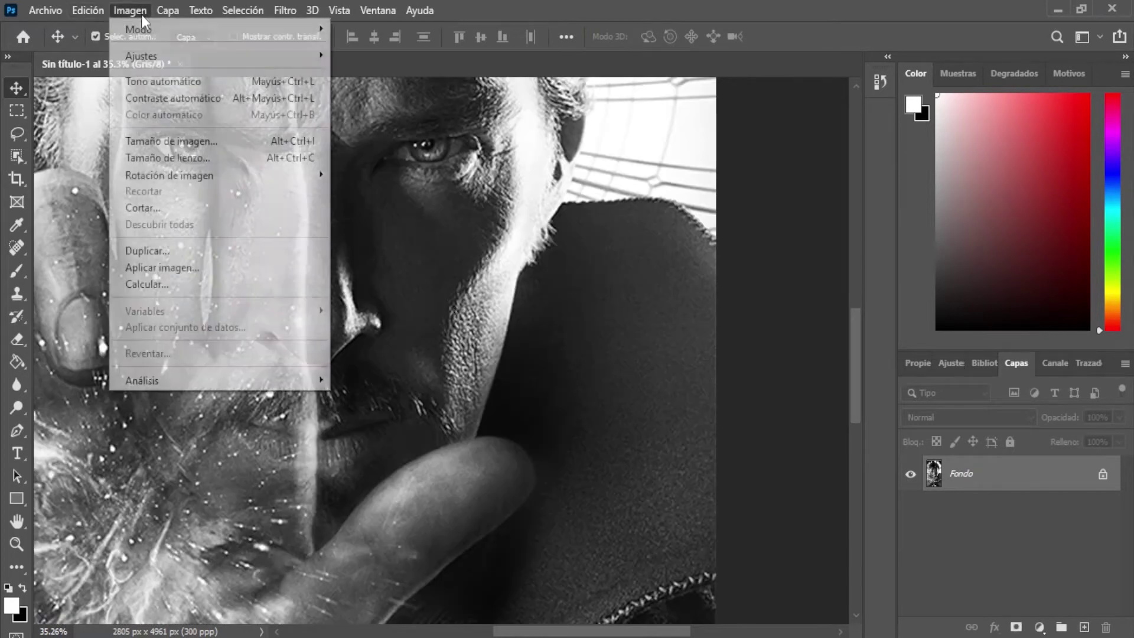
{"action": "mouse_move", "coordinate": [144, 32]}
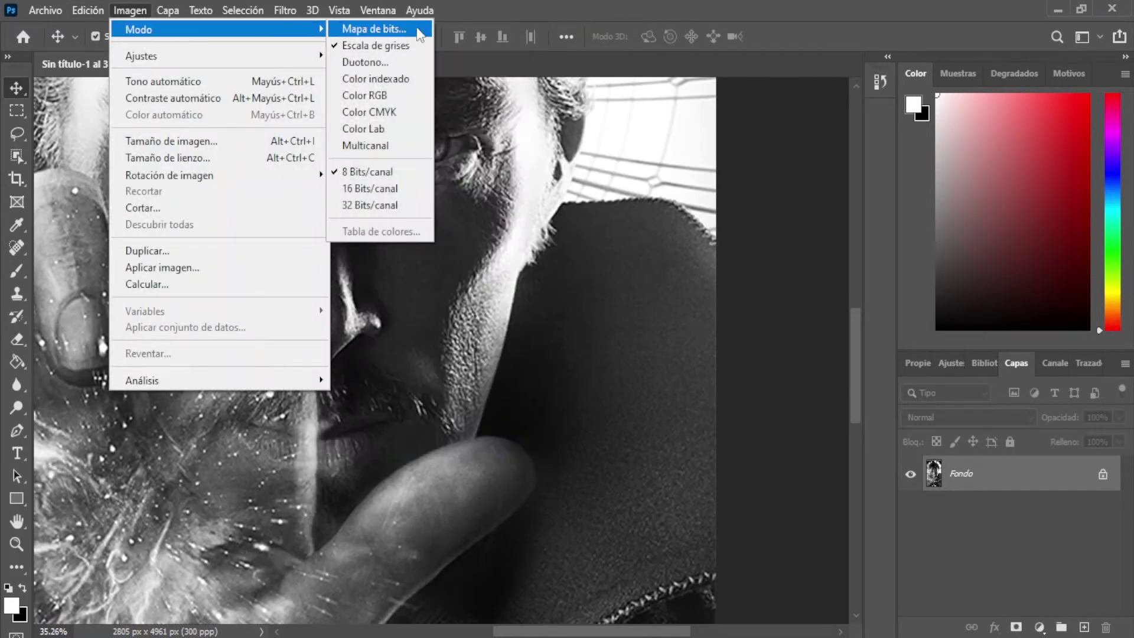
{"action": "left_click", "coordinate": [423, 30]}
{"action": "left_click", "coordinate": [679, 170]}
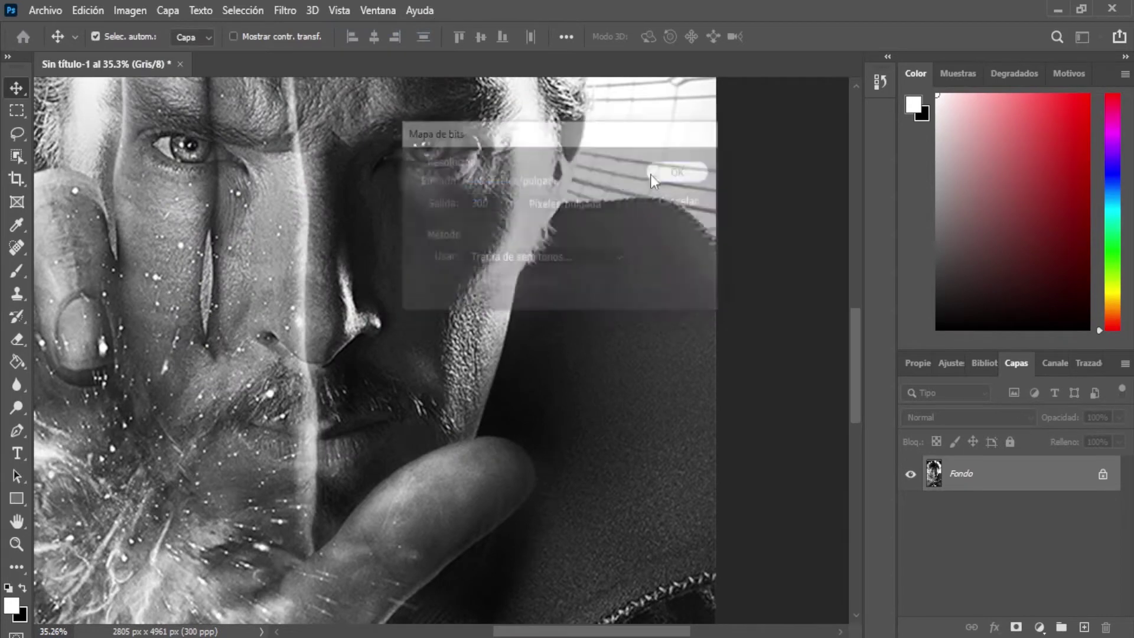
{"action": "type", "text": "53"}
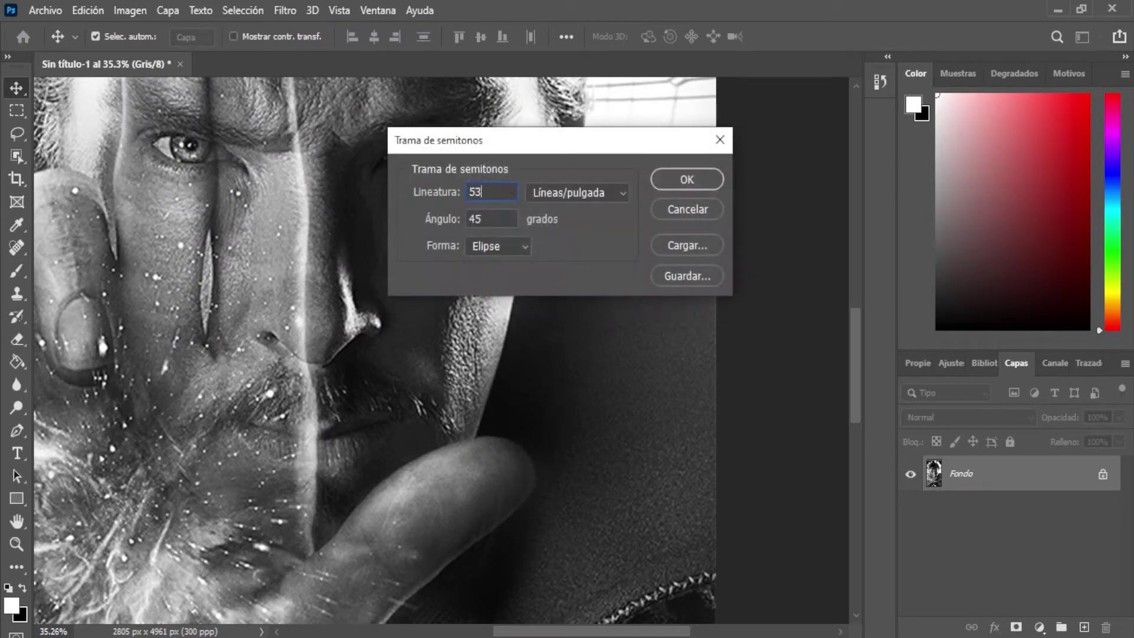
{"action": "left_click", "coordinate": [685, 179]}
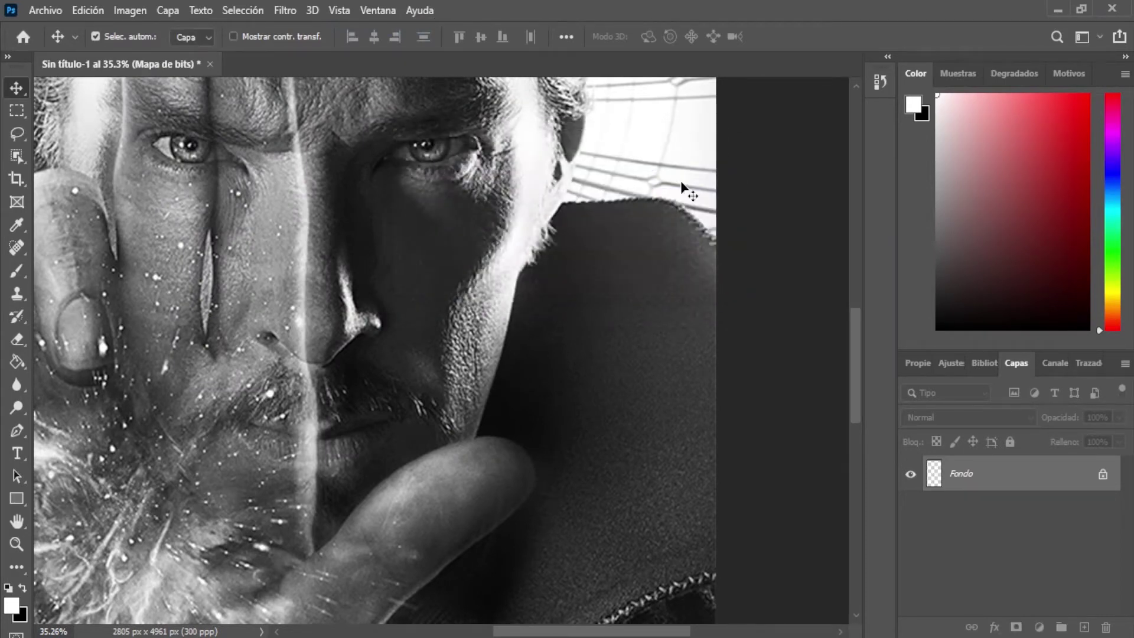
{"action": "scroll", "coordinate": [390, 466], "scroll_direction": "down", "scroll_amount": 3}
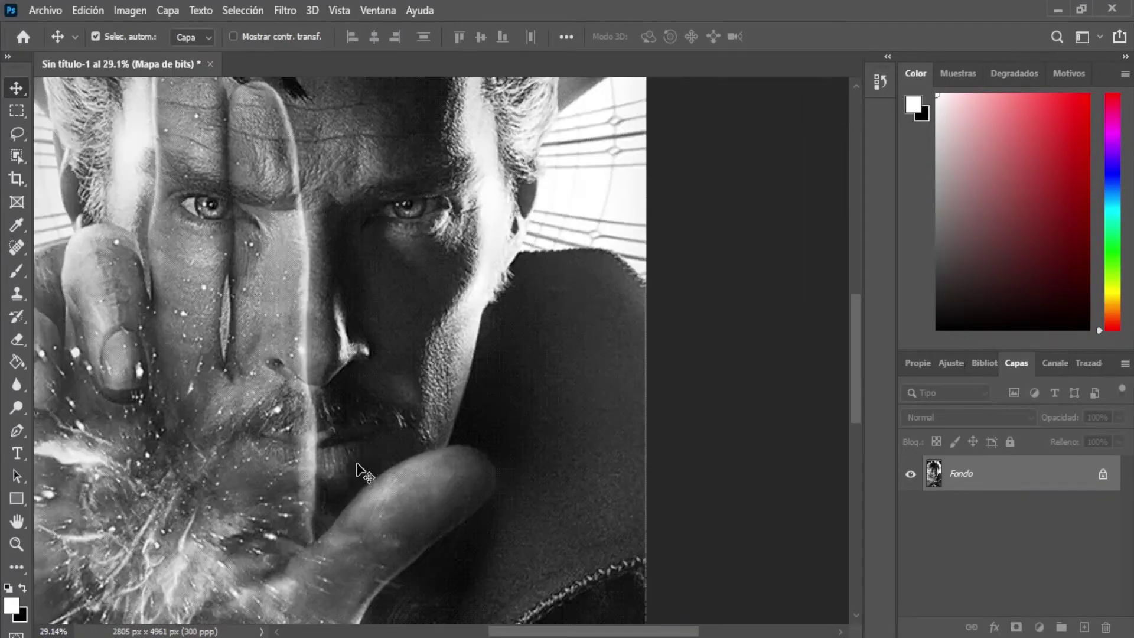
{"action": "scroll", "coordinate": [278, 357], "scroll_direction": "up", "scroll_amount": 7}
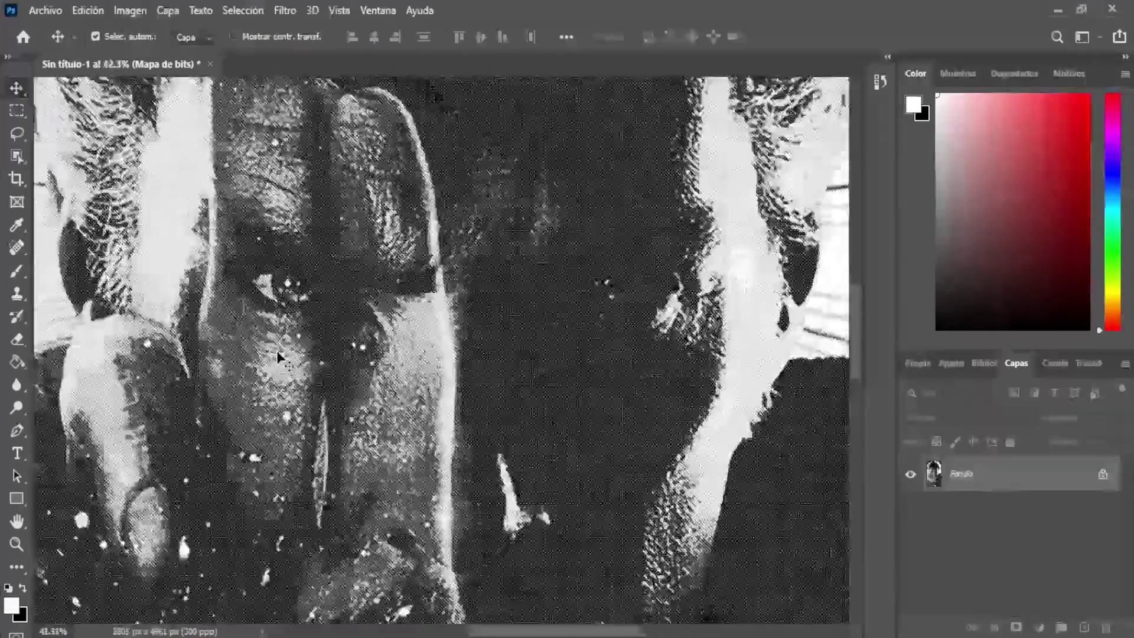
{"action": "scroll", "coordinate": [301, 246], "scroll_direction": "up", "scroll_amount": 5}
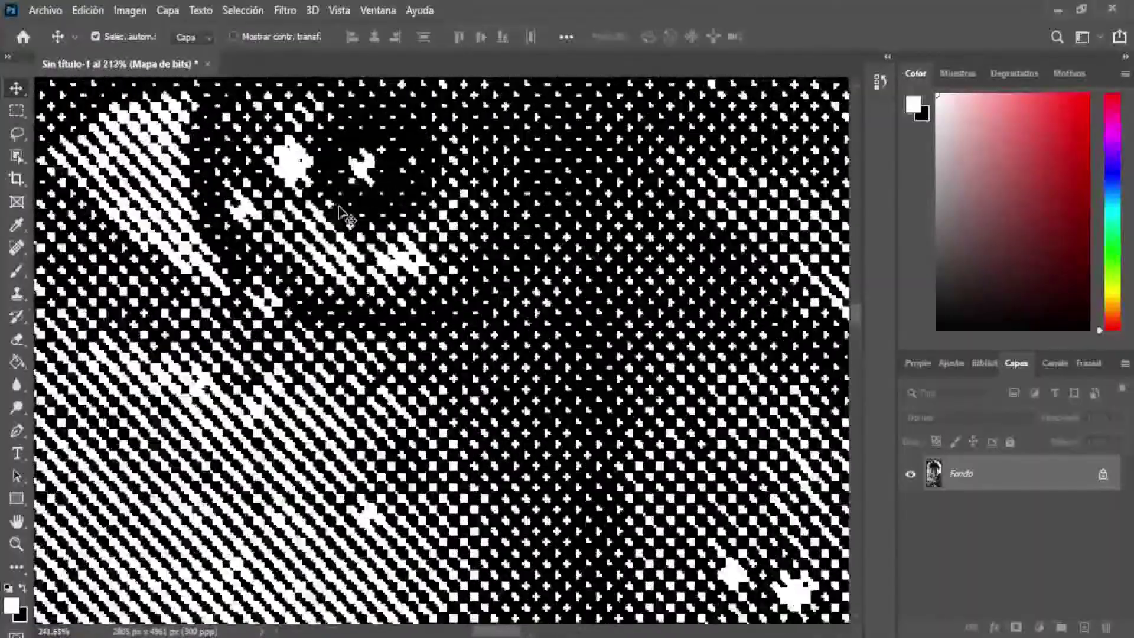
{"action": "scroll", "coordinate": [374, 262], "scroll_direction": "down", "scroll_amount": 6}
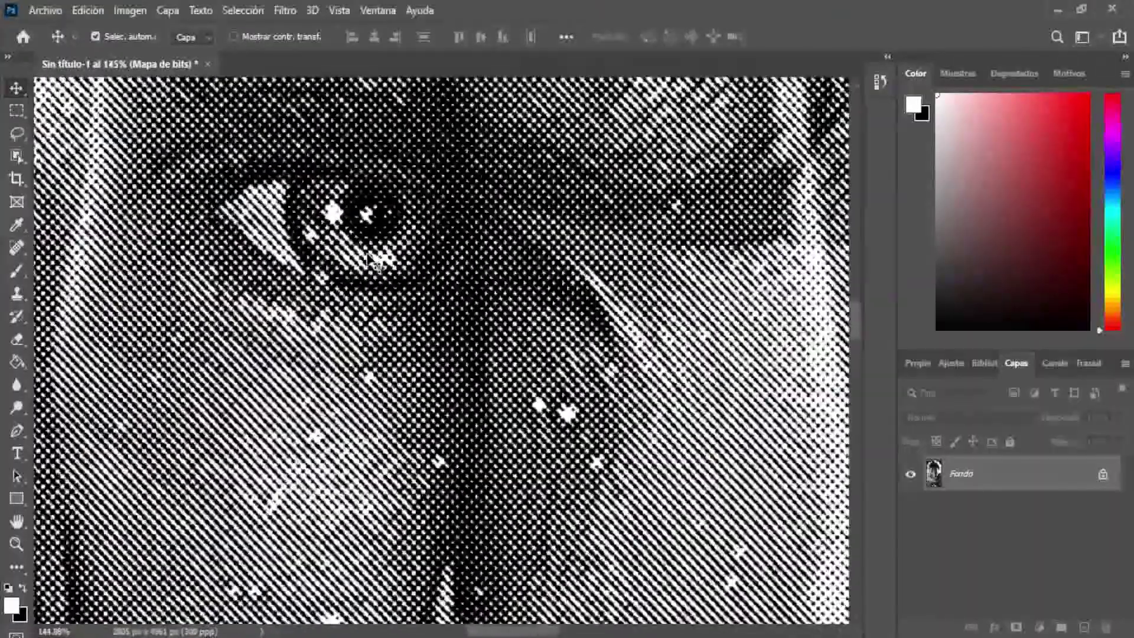
- Convert the grayscale wallpaper JPG to a bitmap with an elliptical halftone screen of 53 lines/inch at 45 degrees
{"action": "left_click", "coordinate": [130, 10]}
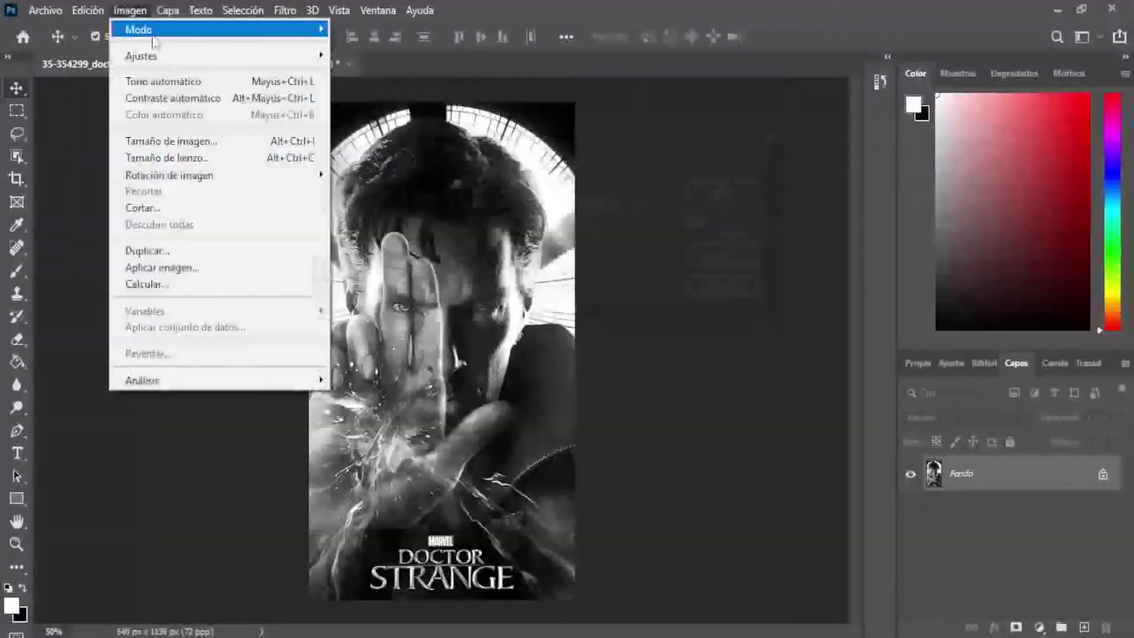
{"action": "mouse_move", "coordinate": [153, 38]}
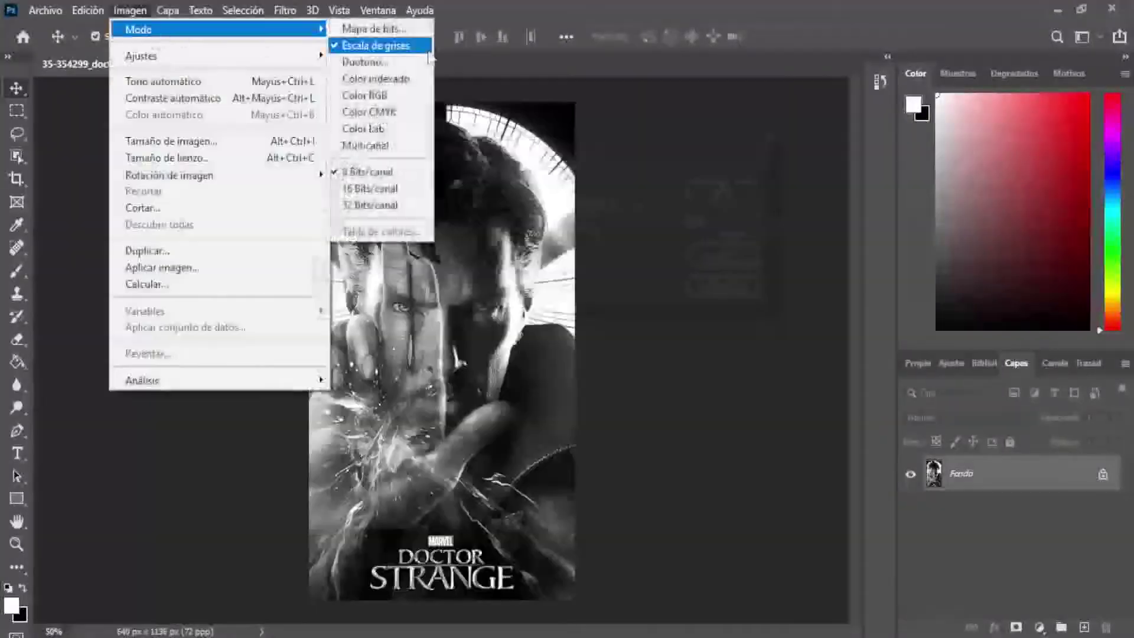
{"action": "left_click", "coordinate": [372, 29]}
{"action": "key", "text": "Return"}
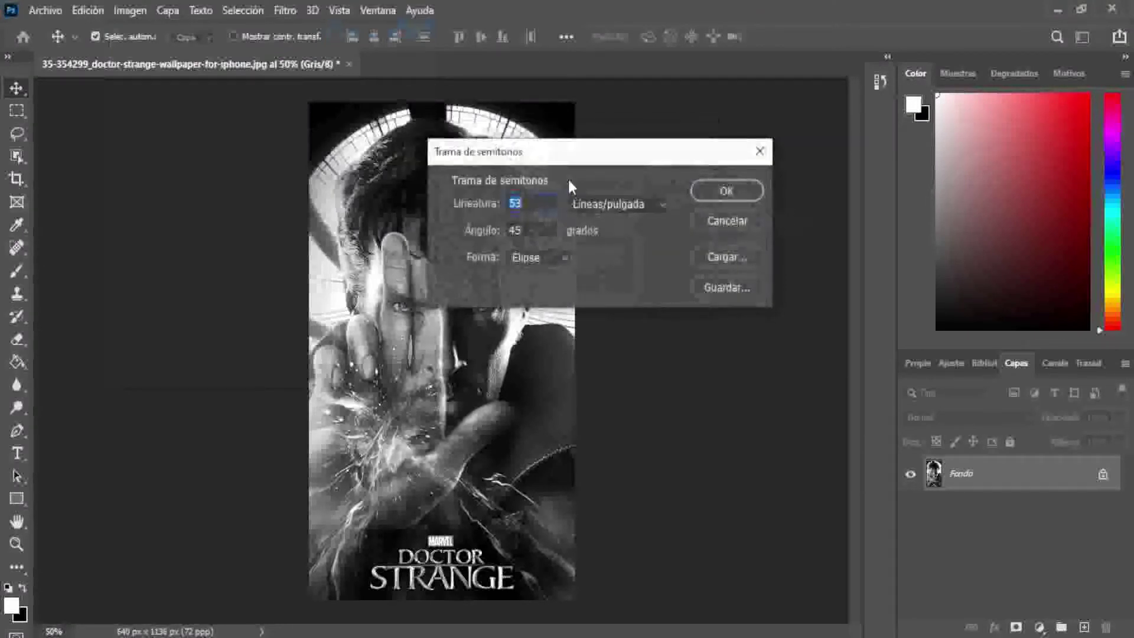
{"action": "left_click", "coordinate": [541, 208]}
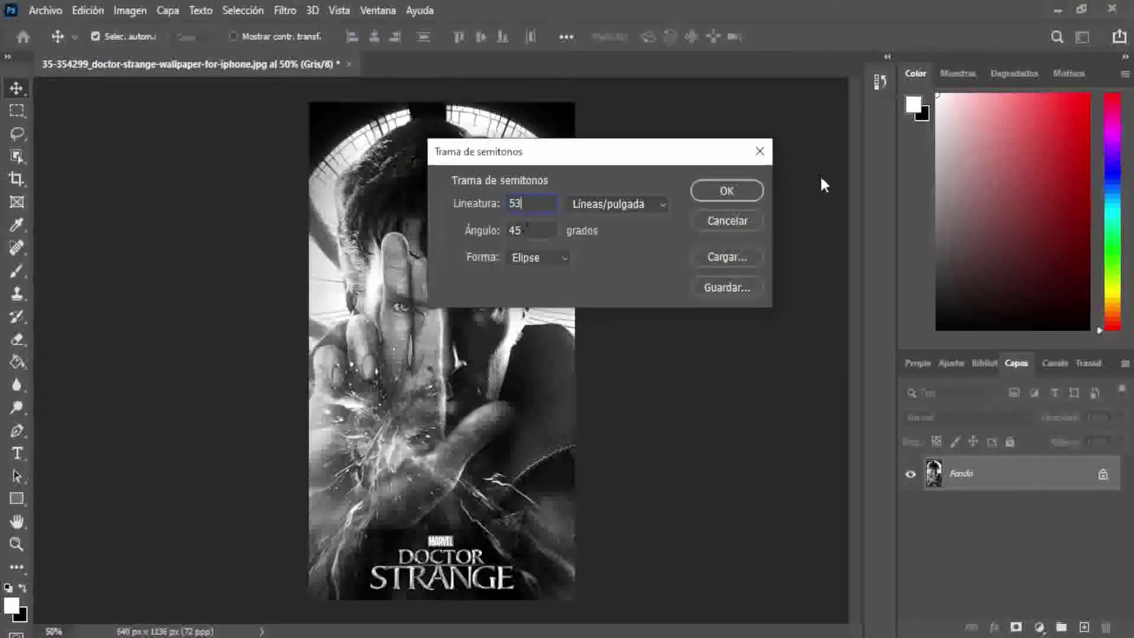
{"action": "left_click", "coordinate": [740, 194]}
{"action": "scroll", "coordinate": [481, 332], "scroll_direction": "up", "scroll_amount": 10}
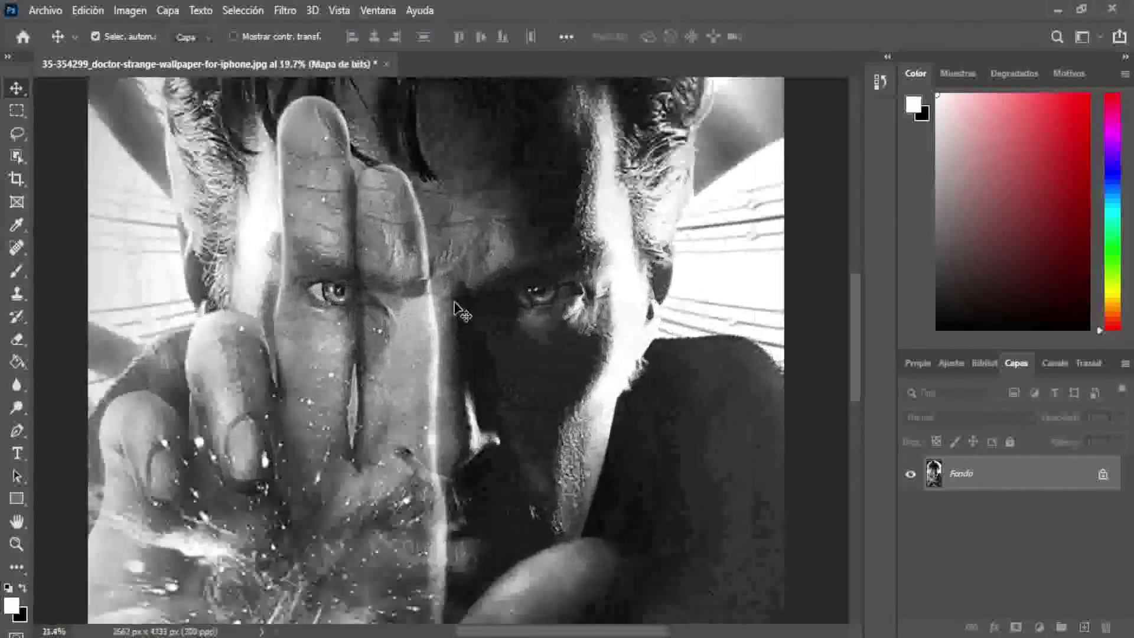
{"action": "scroll", "coordinate": [481, 332], "scroll_direction": "up", "scroll_amount": 6}
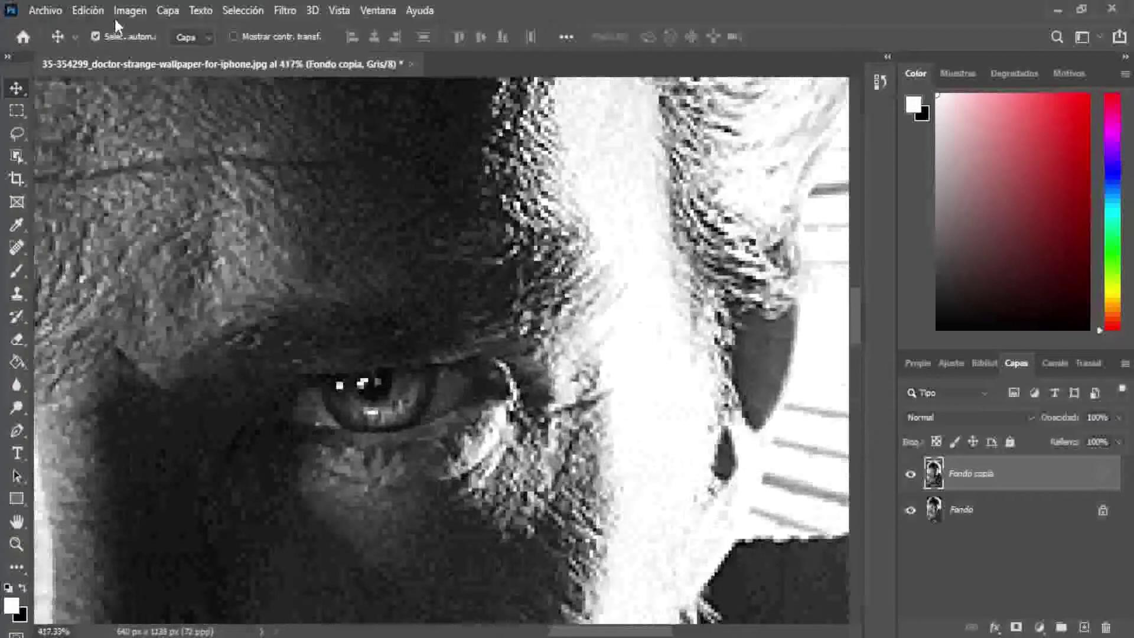
- Flatten the wallpaper's layers and convert it to a bitmap with a 45 lines/inch elliptical halftone screen at 45 degrees
{"action": "left_click", "coordinate": [130, 10]}
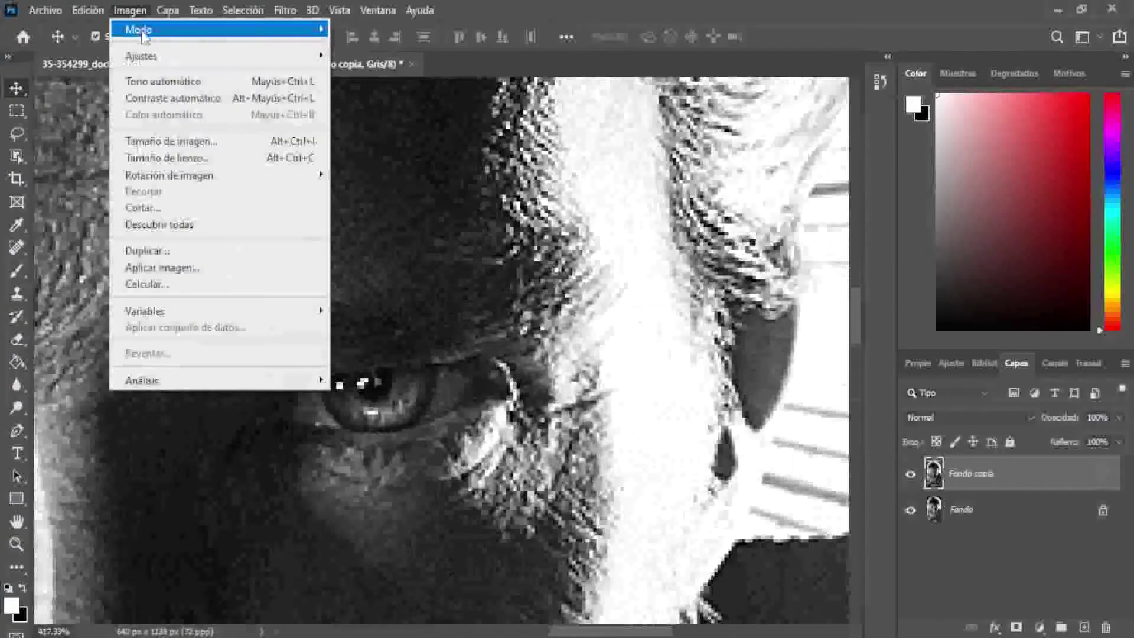
{"action": "mouse_move", "coordinate": [148, 29]}
{"action": "left_click", "coordinate": [373, 35]}
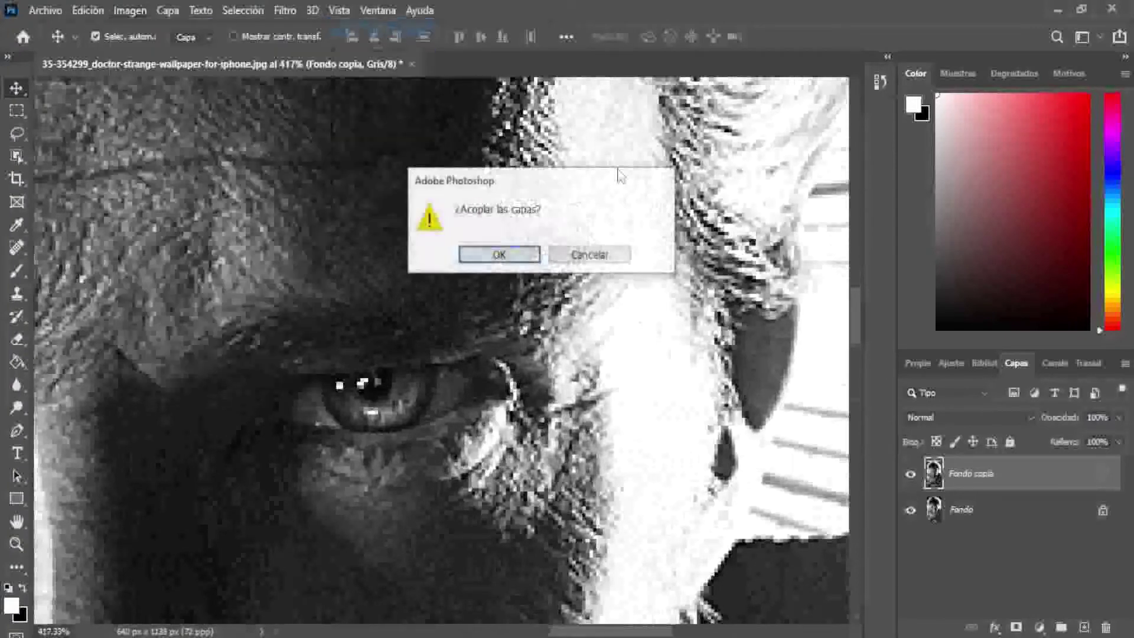
{"action": "left_click", "coordinate": [509, 258]}
{"action": "left_click", "coordinate": [673, 172]}
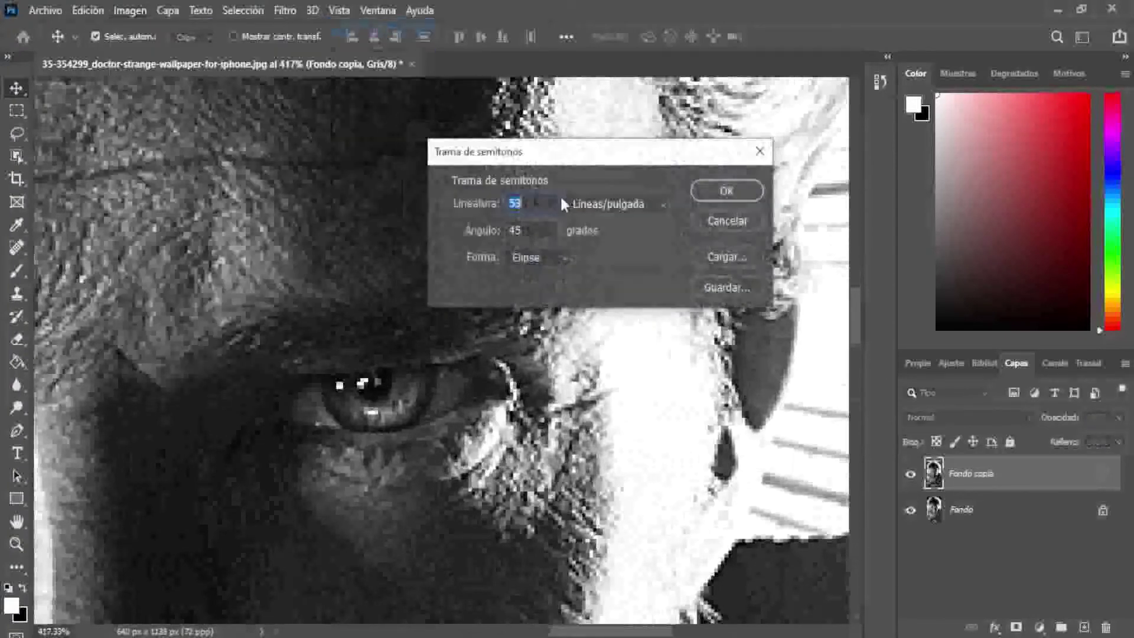
{"action": "type", "text": "45"}
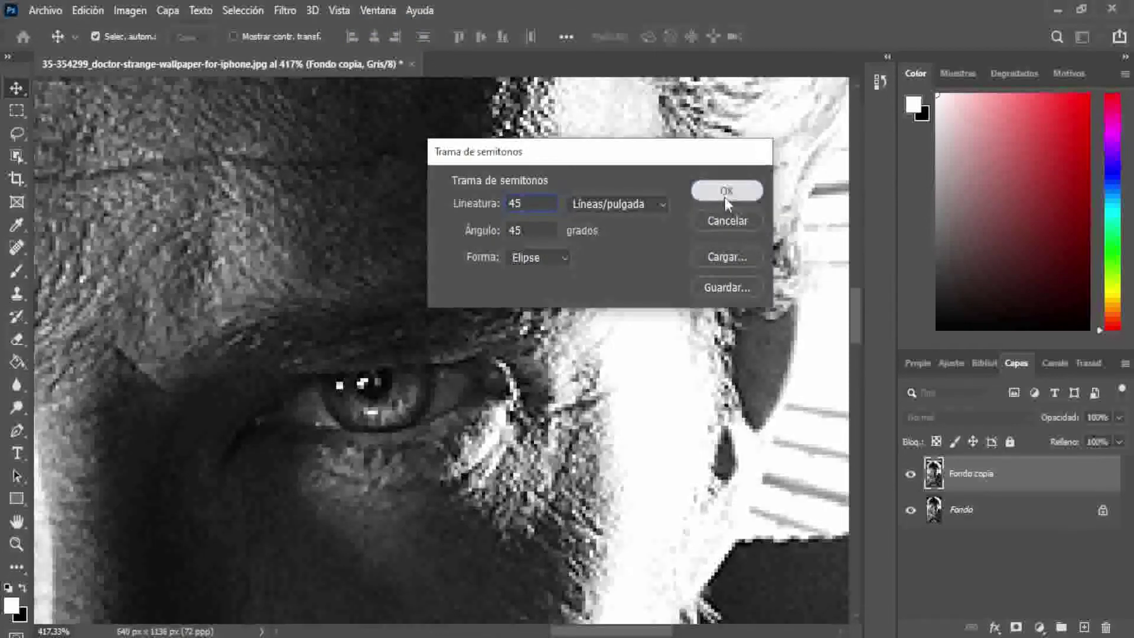
{"action": "left_click", "coordinate": [725, 194]}
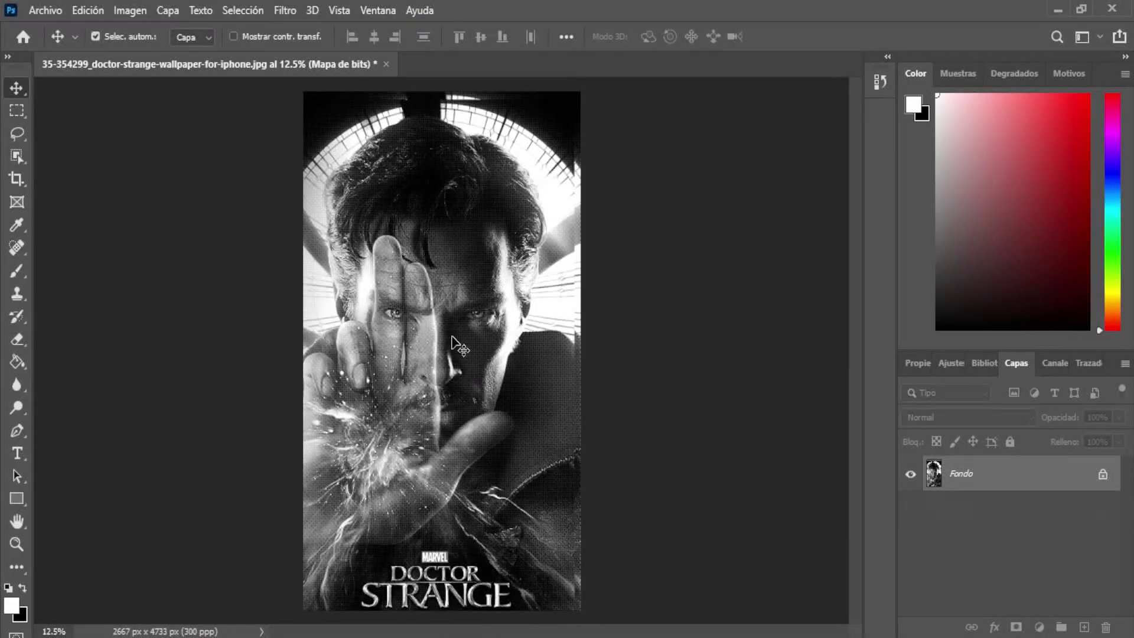
{"action": "scroll", "coordinate": [458, 345], "scroll_direction": "up", "scroll_amount": 5}
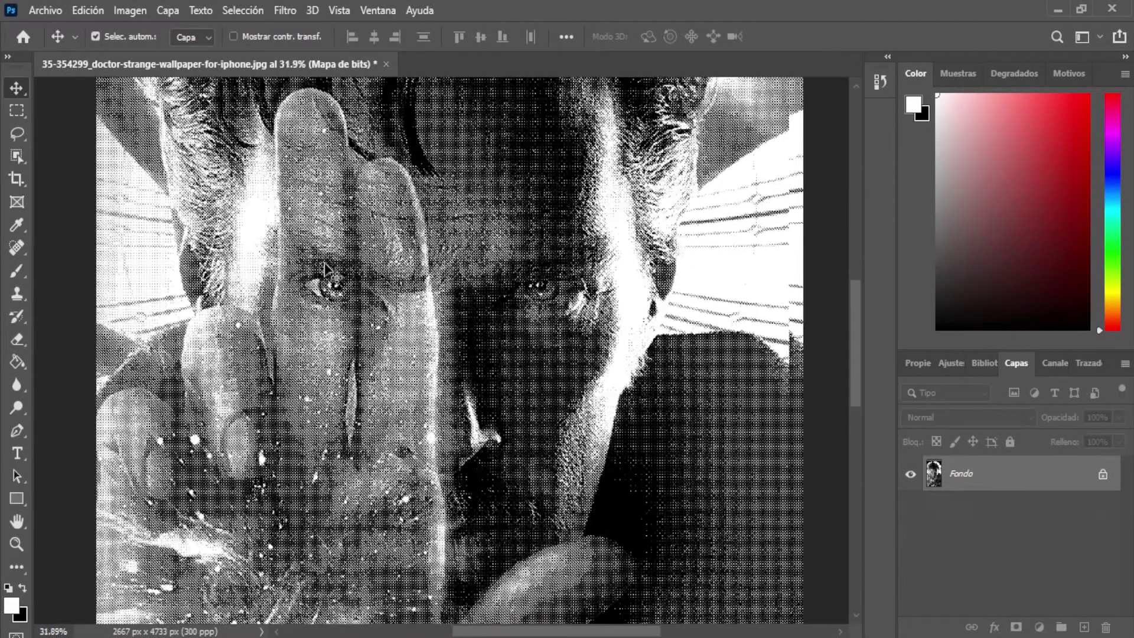
{"action": "scroll", "coordinate": [351, 291], "scroll_direction": "up", "scroll_amount": 3}
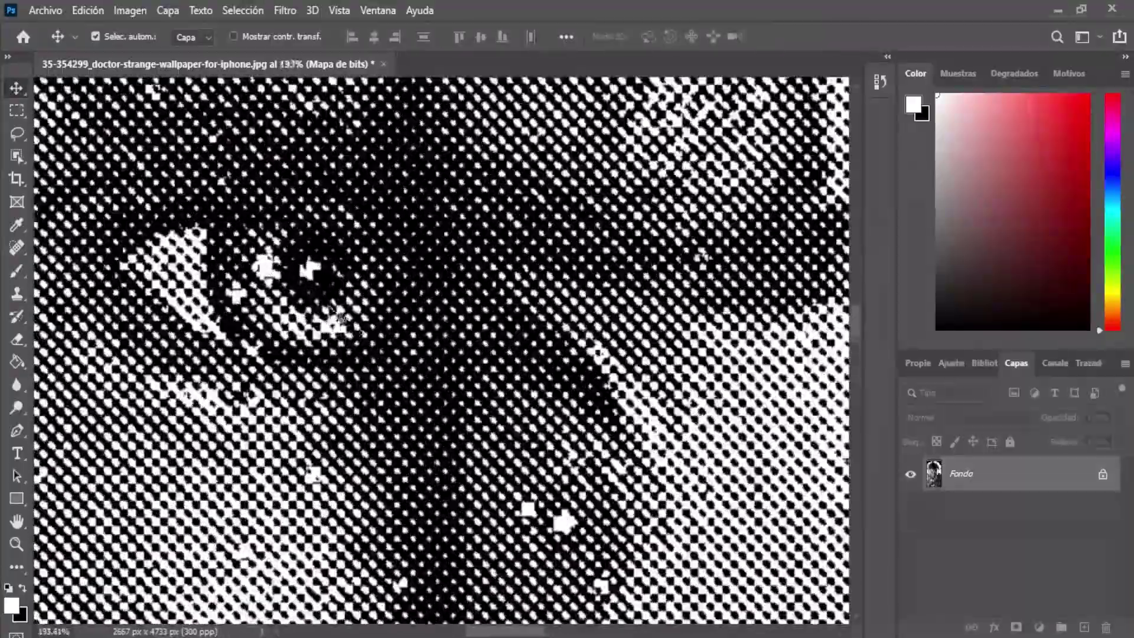
{"action": "scroll", "coordinate": [332, 311], "scroll_direction": "down", "scroll_amount": 2}
{"action": "scroll", "coordinate": [330, 313], "scroll_direction": "down", "scroll_amount": 4}
{"action": "scroll", "coordinate": [330, 312], "scroll_direction": "down", "scroll_amount": 3}
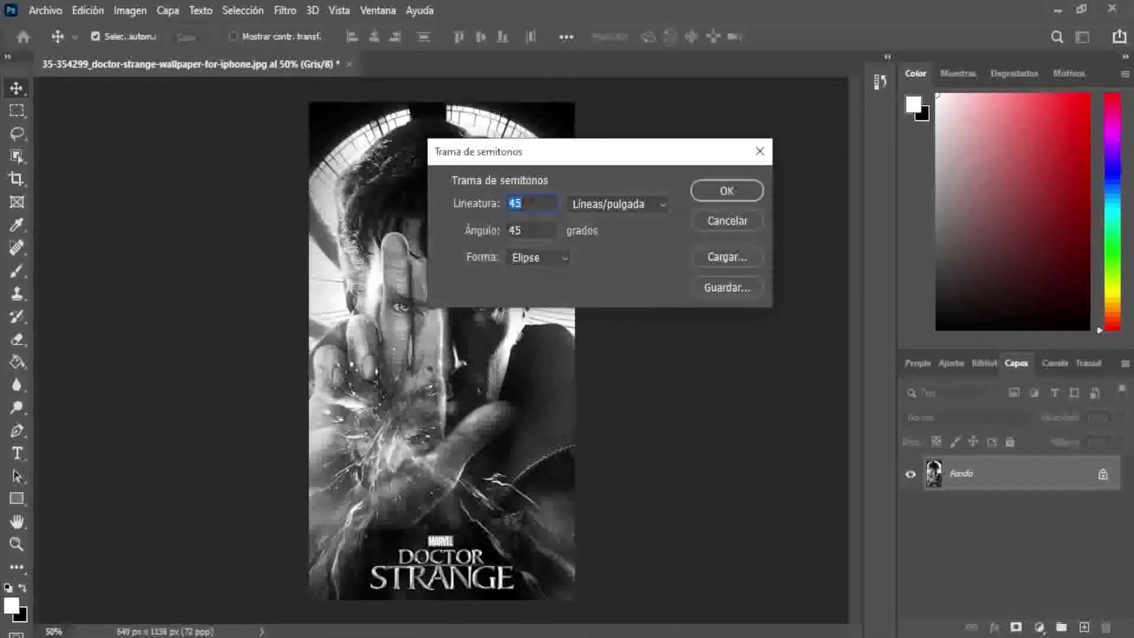
- Set the halftone frequency to 50 lines/inch, change the screen angle and convert the wallpaper to a bitmap with elliptical dots
{"action": "left_click", "coordinate": [522, 203]}
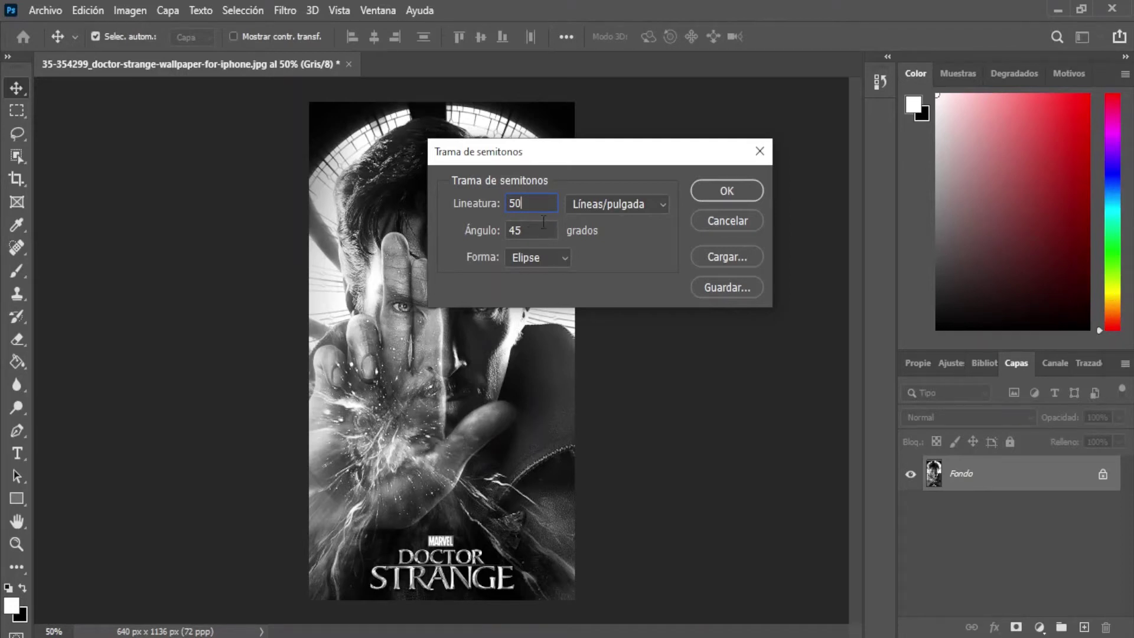
{"action": "key", "text": "Tab"}
{"action": "type", "text": "0"}
{"action": "key", "text": "ctrl+a"}
{"action": "left_click", "coordinate": [712, 199]}
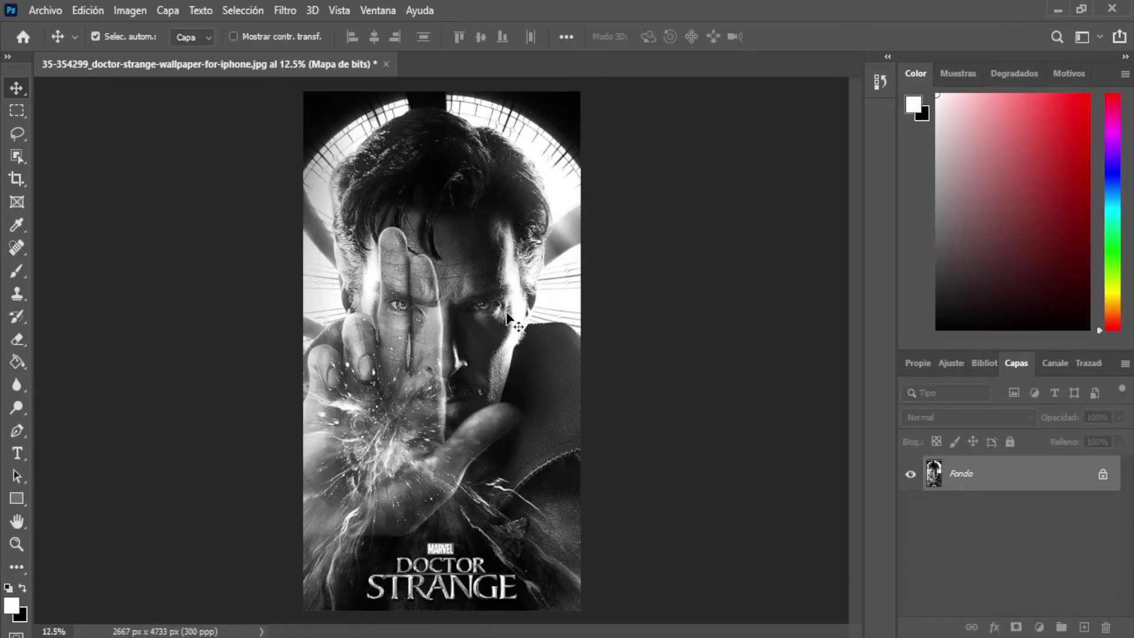
{"action": "scroll", "coordinate": [429, 269], "scroll_direction": "up", "scroll_amount": 10}
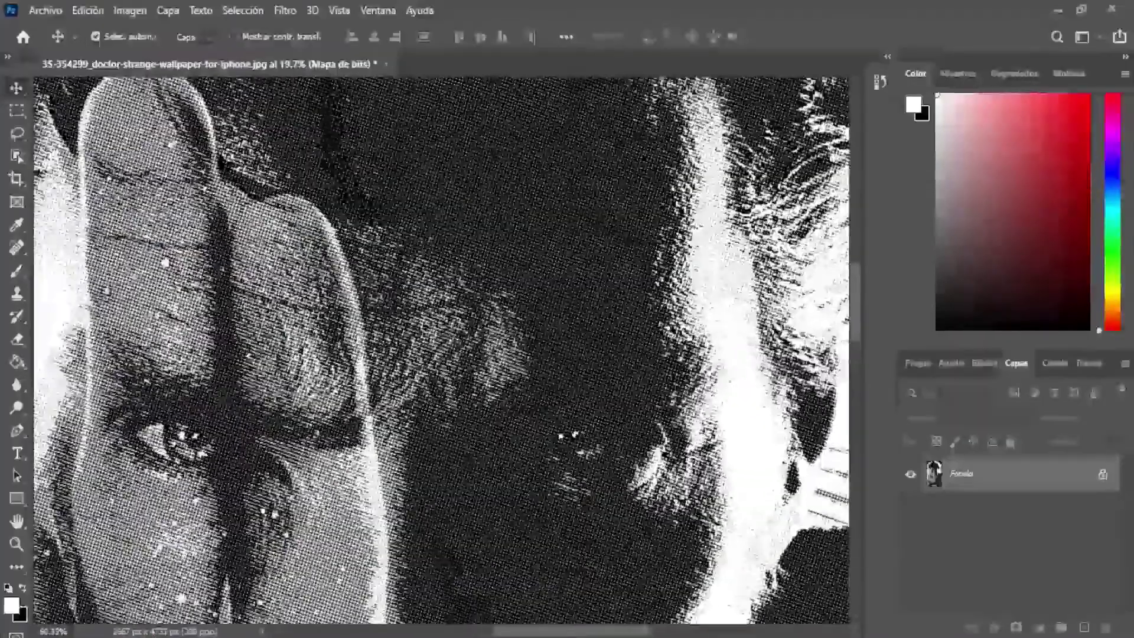
{"action": "scroll", "coordinate": [475, 354], "scroll_direction": "up", "scroll_amount": 3}
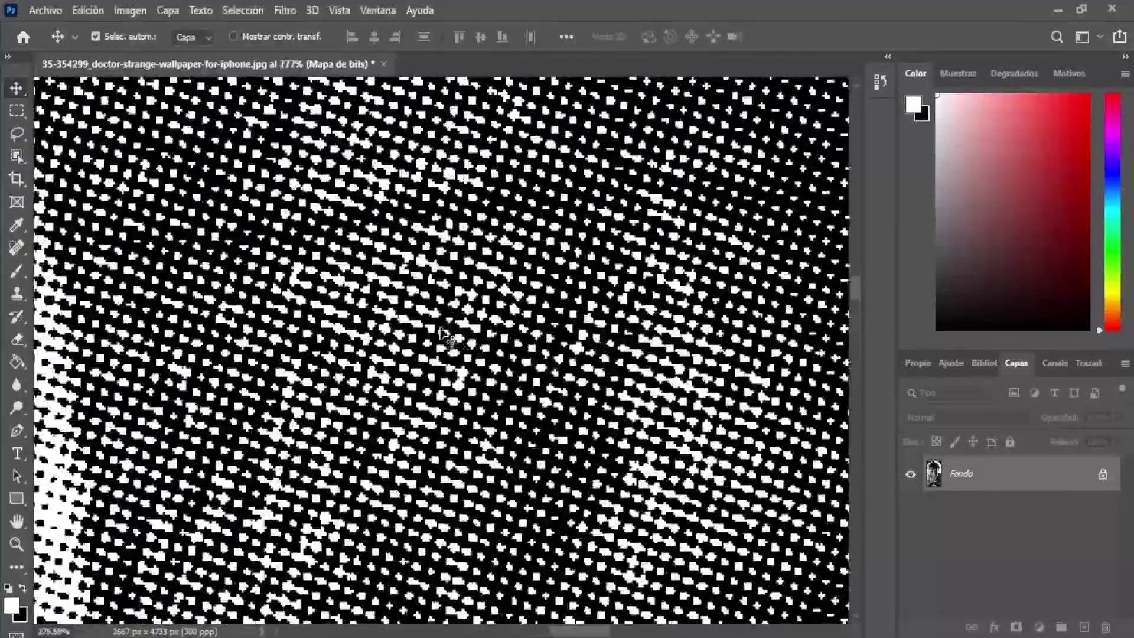
{"action": "scroll", "coordinate": [536, 504], "scroll_direction": "down", "scroll_amount": 5}
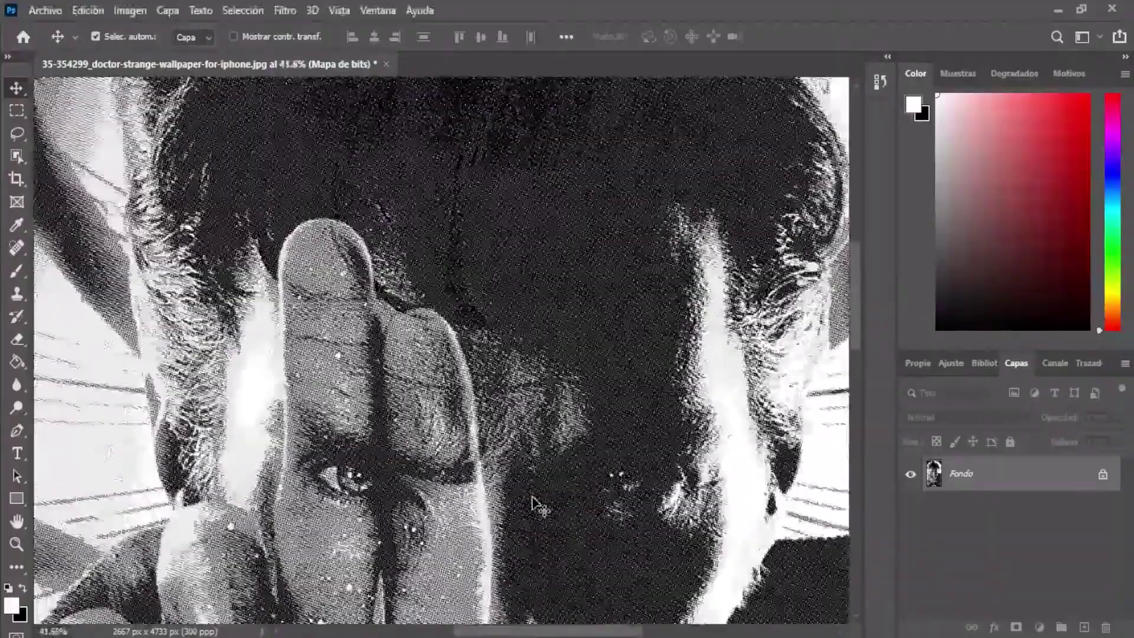
- Undo the bitmap conversion, reconvert with a 50 lines/inch elliptical halftone screen at 22.5 degrees and 300 pixels/inch output, and examine the dots up close
{"action": "key", "text": "ctrl+z"}
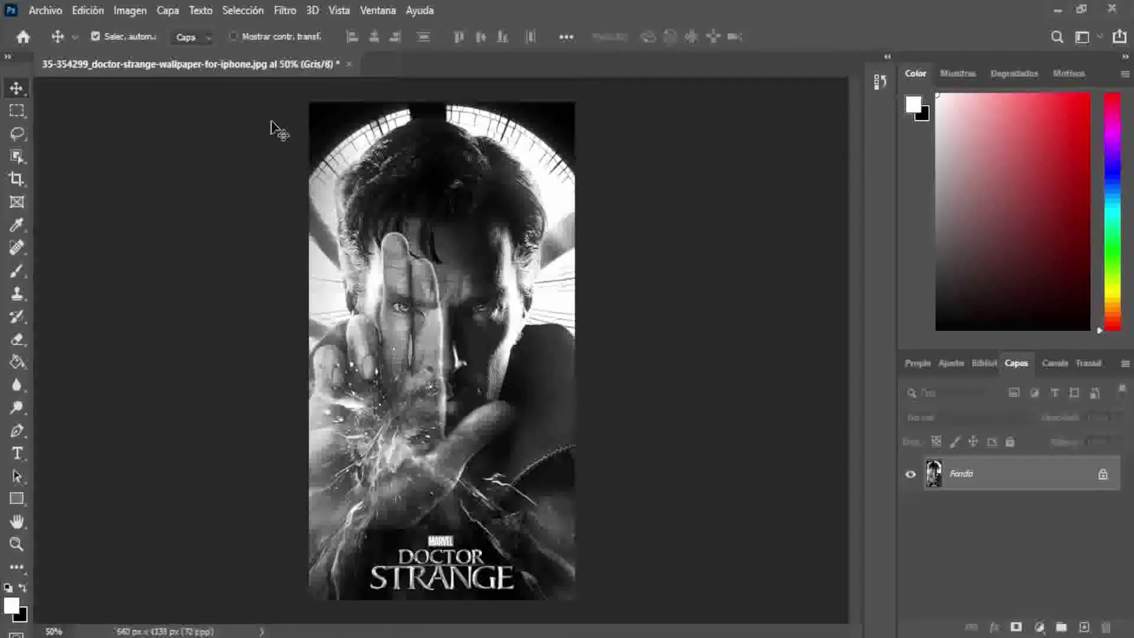
{"action": "left_click", "coordinate": [130, 10]}
{"action": "mouse_move", "coordinate": [177, 29]}
{"action": "left_click", "coordinate": [373, 29]}
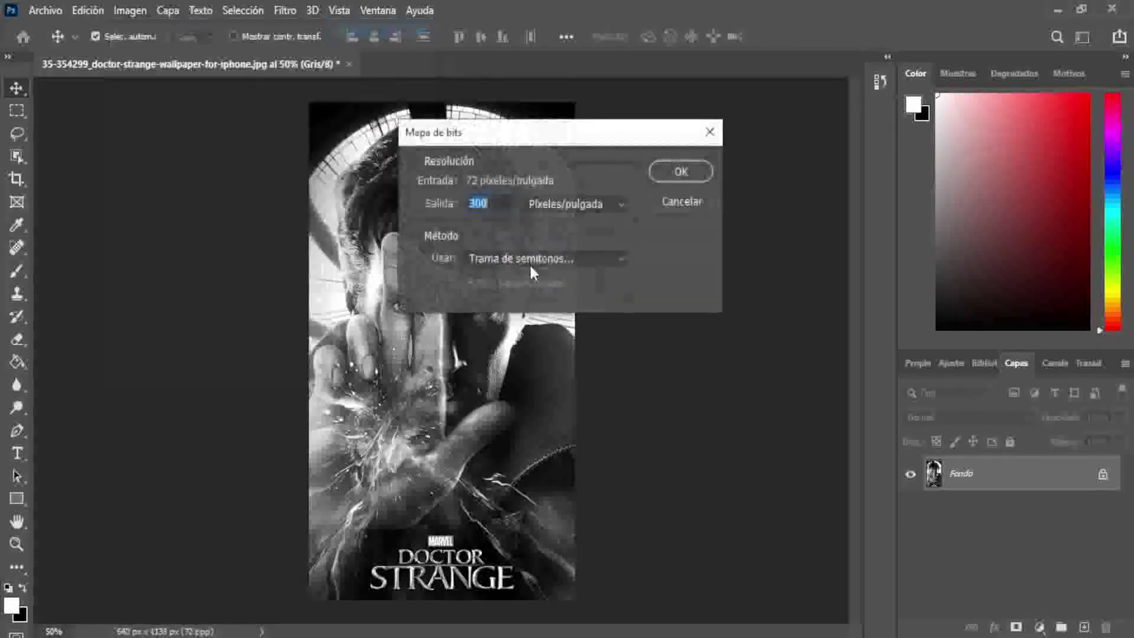
{"action": "left_click", "coordinate": [680, 172]}
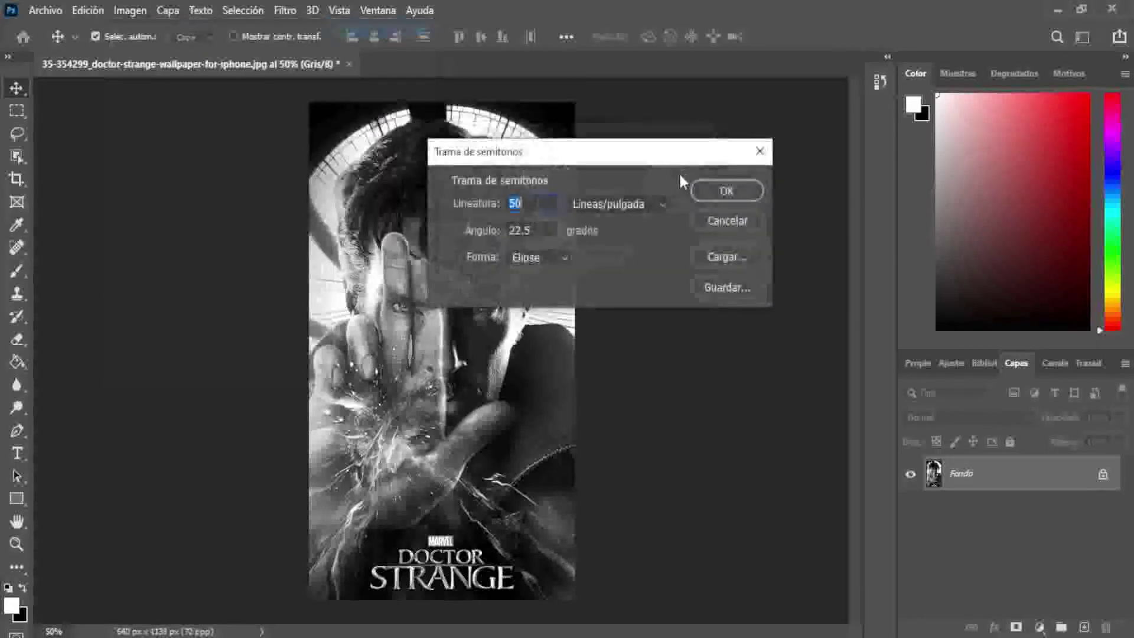
{"action": "left_click", "coordinate": [545, 258]}
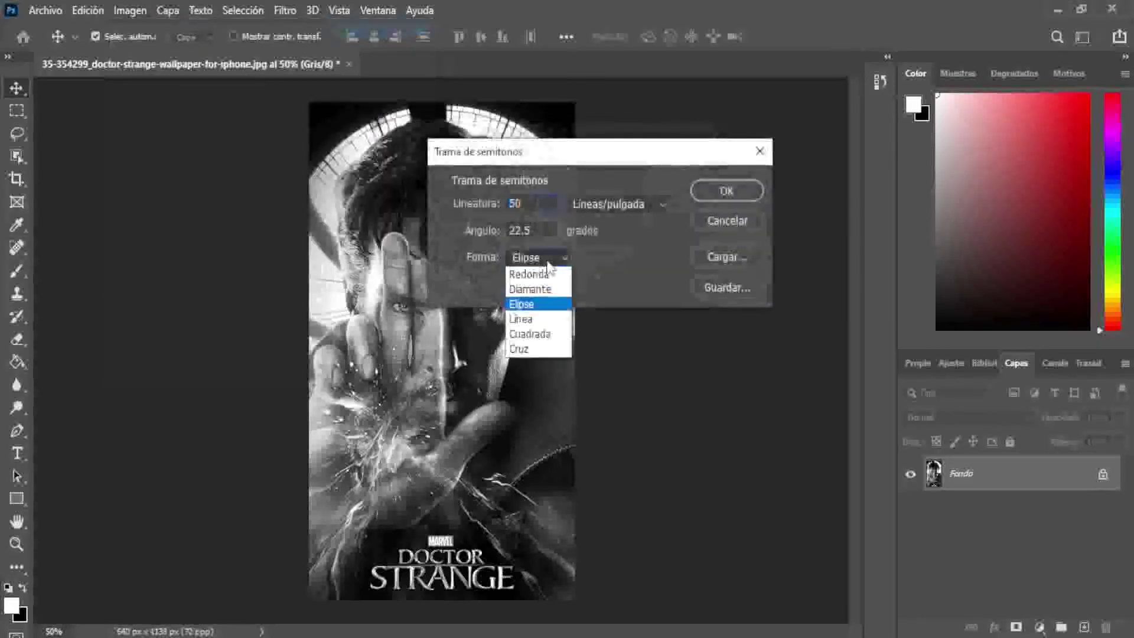
{"action": "left_click", "coordinate": [529, 304]}
{"action": "left_click", "coordinate": [717, 190]}
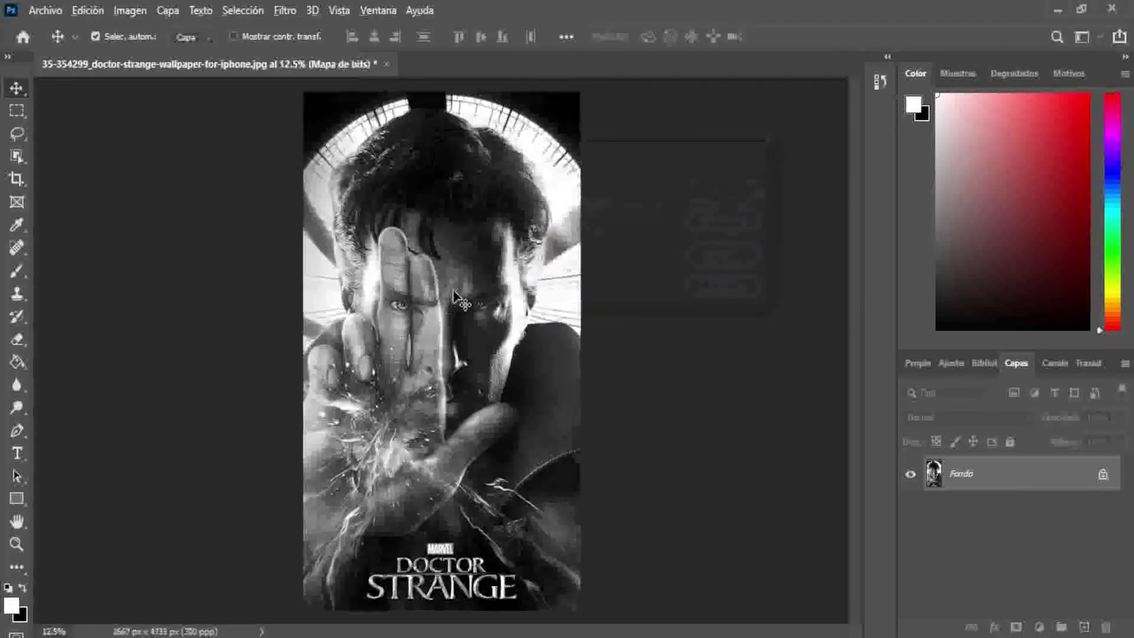
{"action": "scroll", "coordinate": [456, 296], "scroll_direction": "up", "scroll_amount": 5}
{"action": "scroll", "coordinate": [456, 296], "scroll_direction": "up", "scroll_amount": 10}
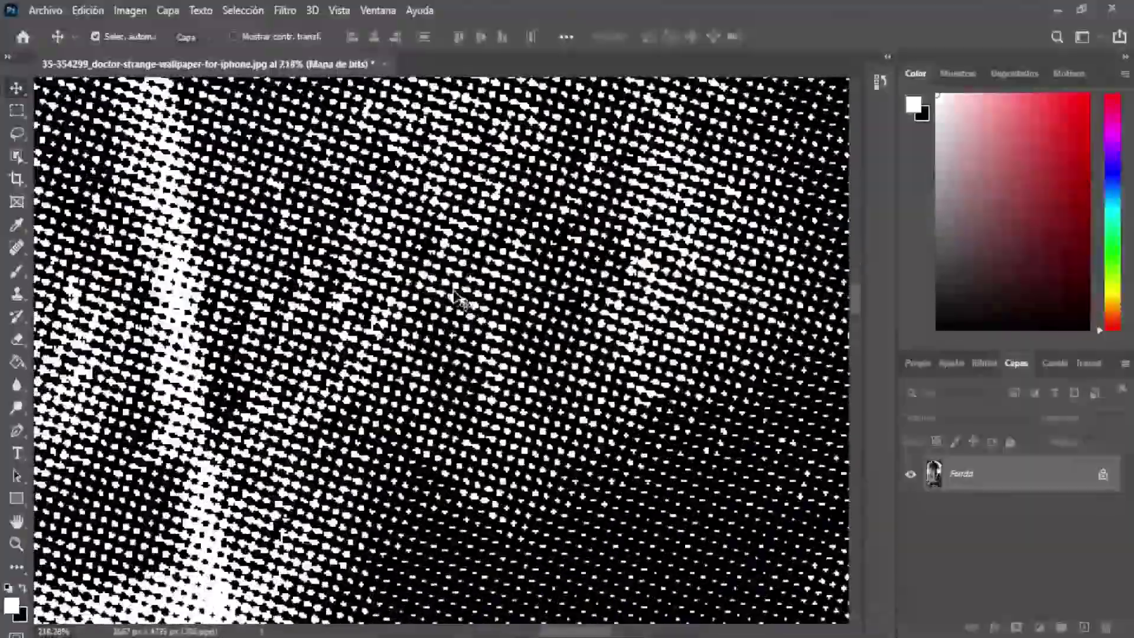
{"action": "scroll", "coordinate": [456, 296], "scroll_direction": "down", "scroll_amount": 15}
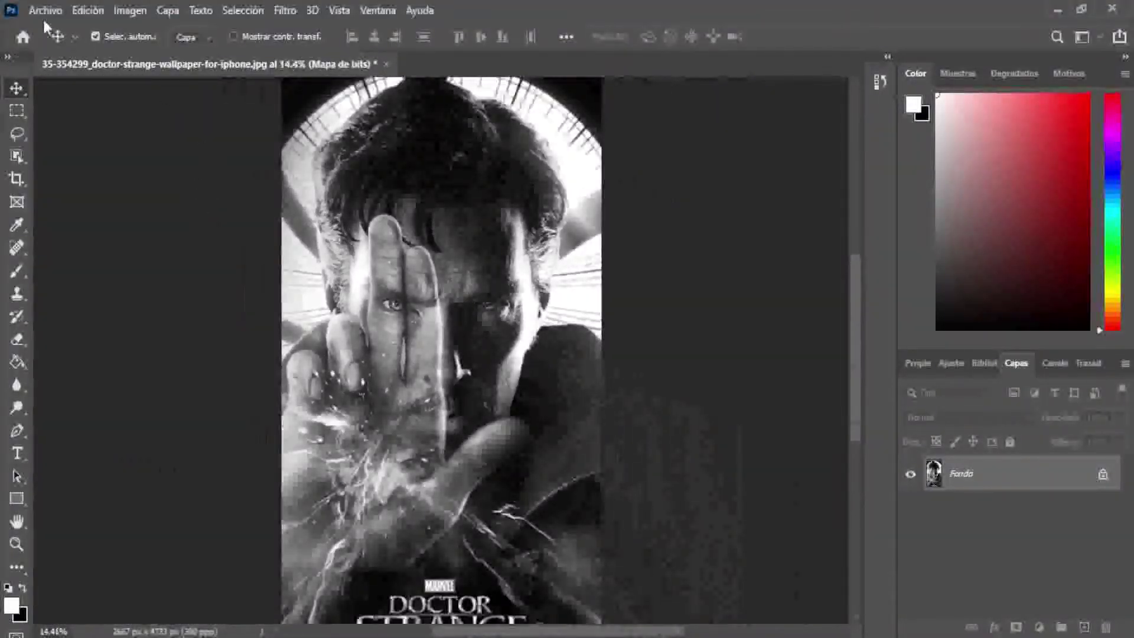
{"action": "scroll", "coordinate": [608, 358], "scroll_direction": "down", "scroll_amount": 1}
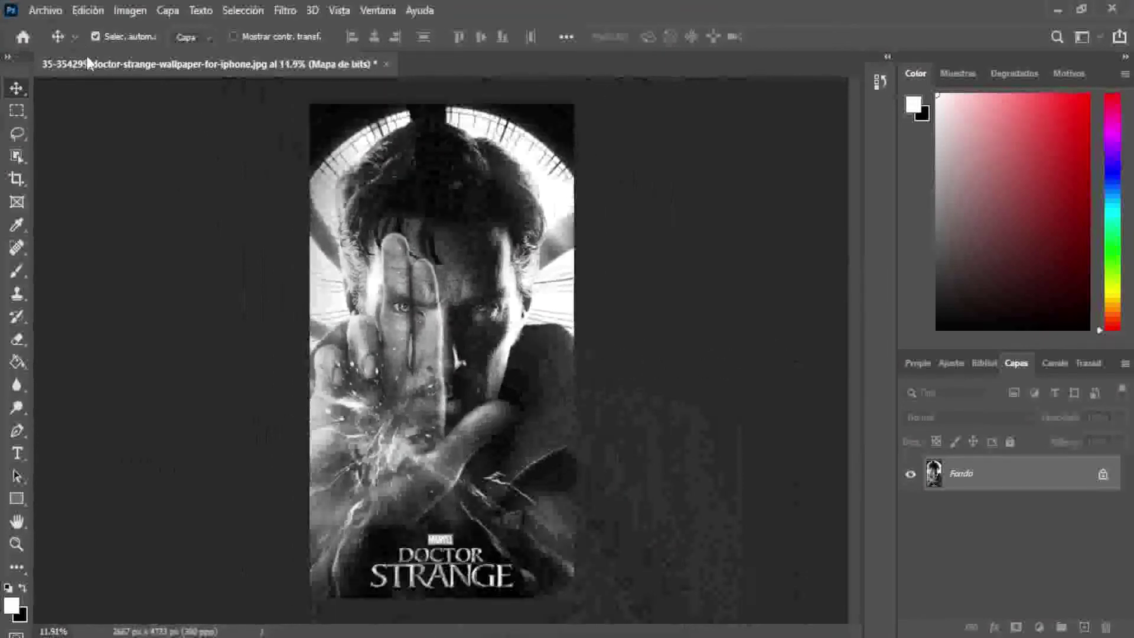
- Create a new A3 document at 300 ppi and fill its background with black using the Paint Bucket
{"action": "left_click", "coordinate": [42, 10]}
{"action": "left_click", "coordinate": [46, 23]}
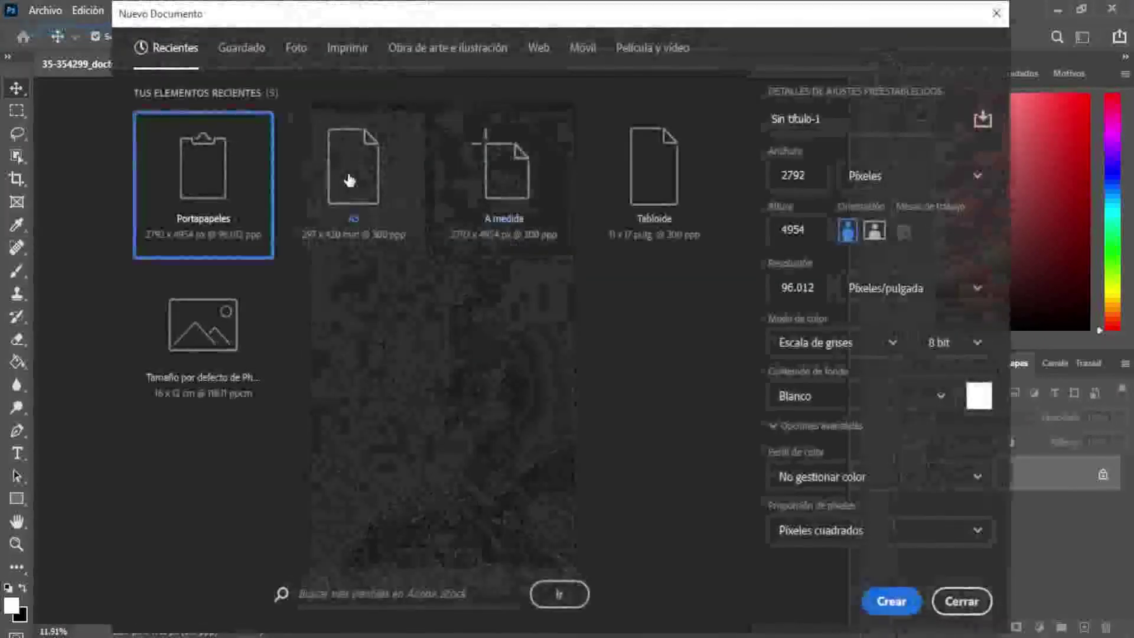
{"action": "double_click", "coordinate": [372, 171]}
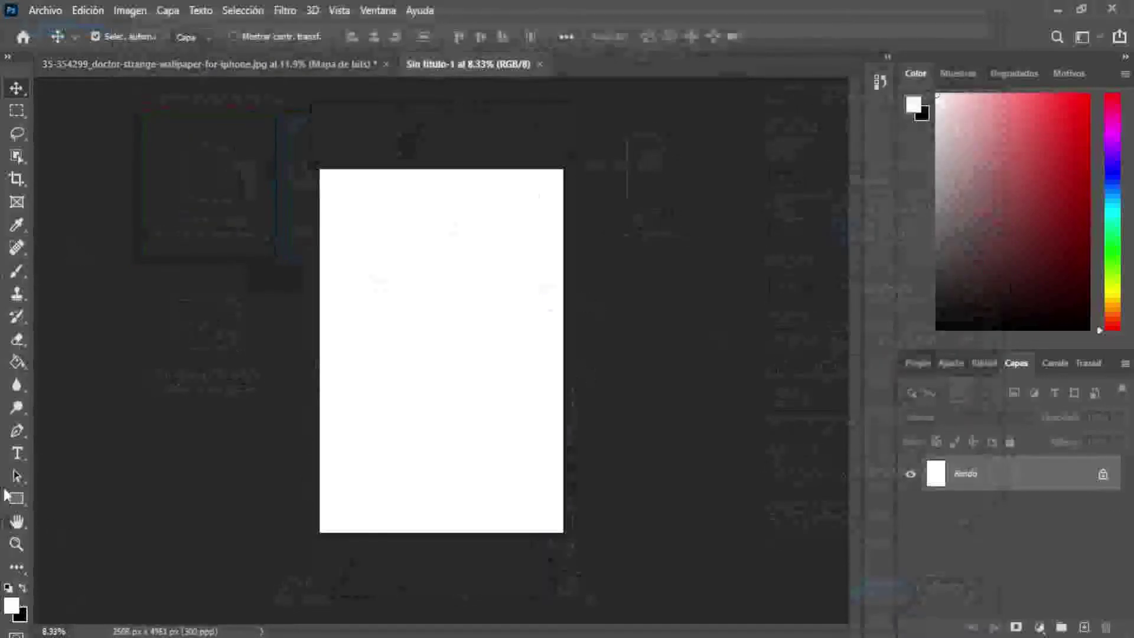
{"action": "left_click", "coordinate": [17, 362]}
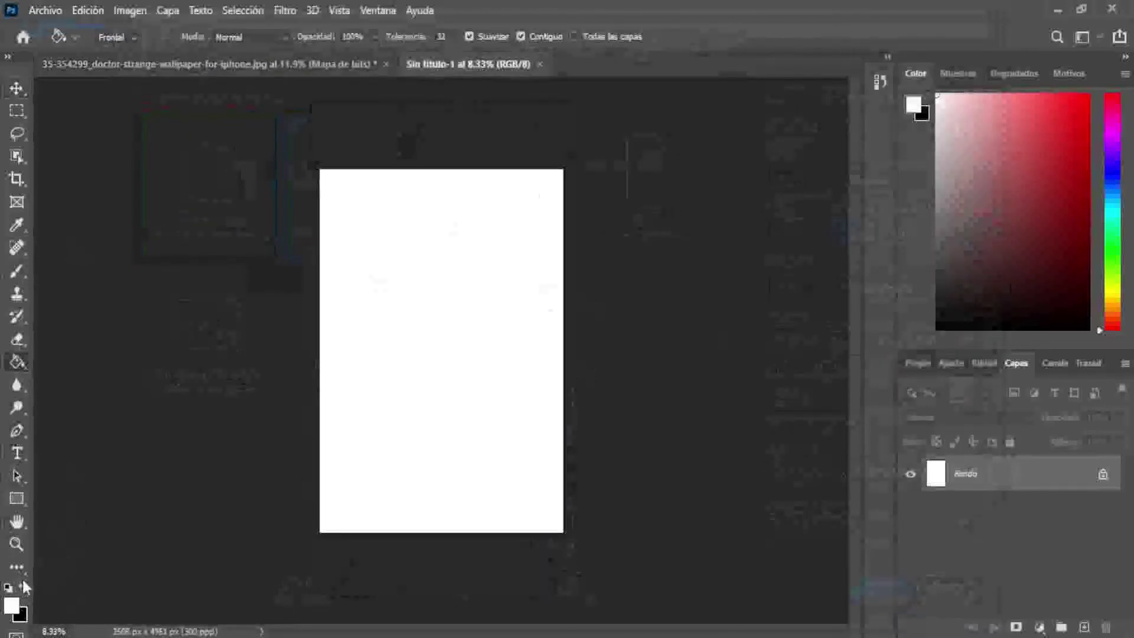
{"action": "left_click", "coordinate": [24, 586]}
{"action": "left_click", "coordinate": [431, 306]}
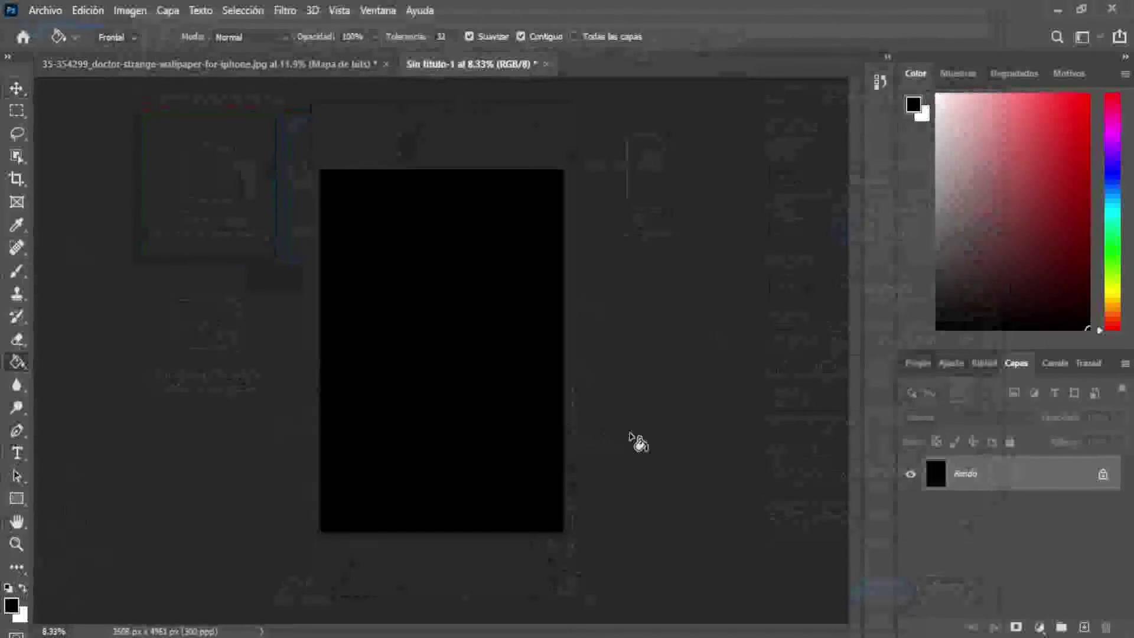
- Load the wallpaper's bitmap channel as a selection and copy the selected dots into the black A3 document as a new layer
{"action": "left_click", "coordinate": [139, 65]}
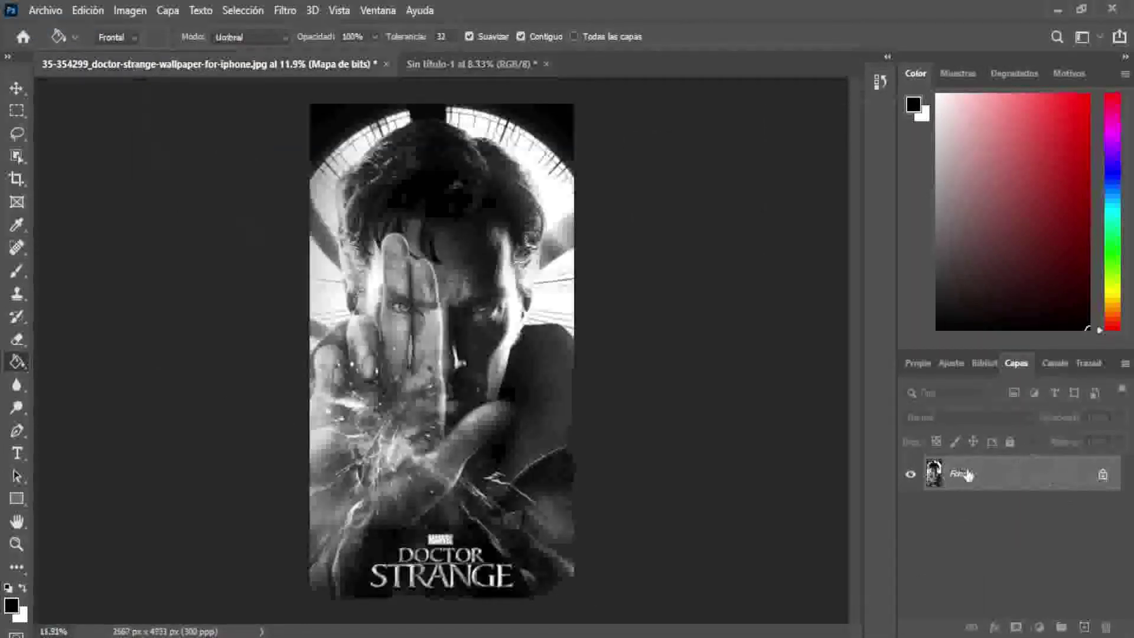
{"action": "left_click", "coordinate": [1046, 363]}
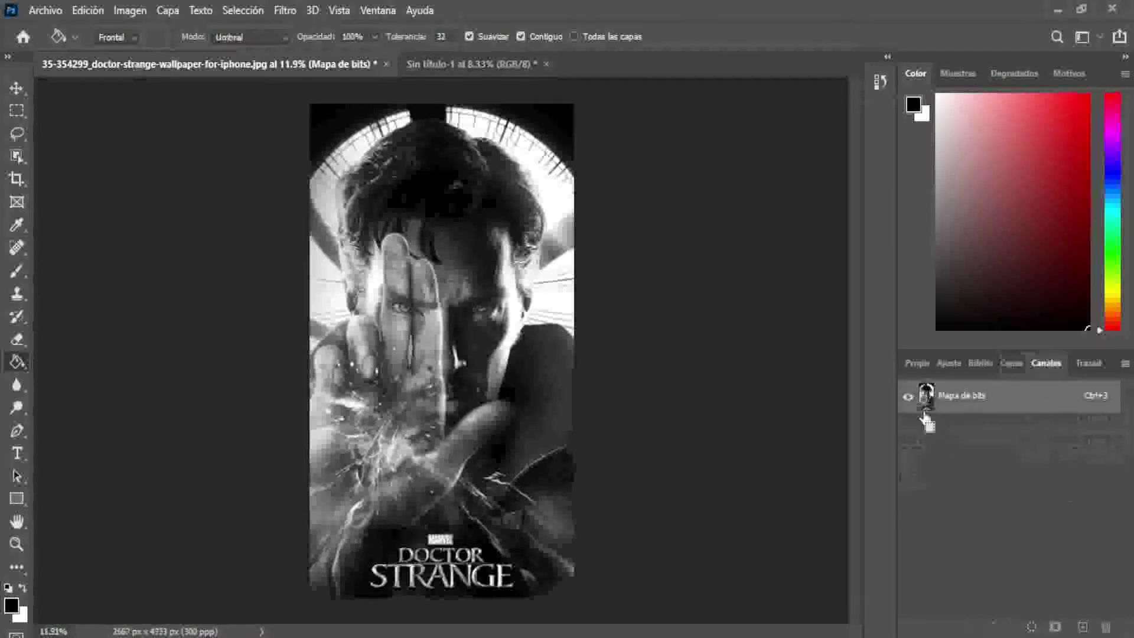
{"action": "left_click_drag", "start_coordinate": [924, 408], "coordinate": [926, 410]}
{"action": "left_click", "coordinate": [925, 399], "text": "ctrl"}
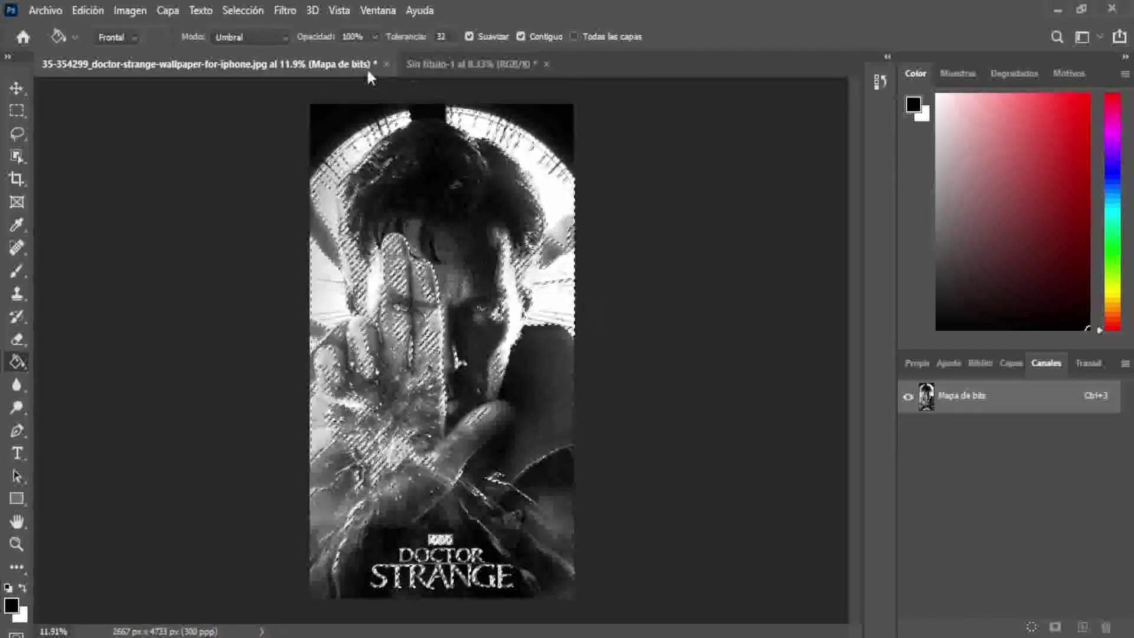
{"action": "left_click", "coordinate": [448, 63]}
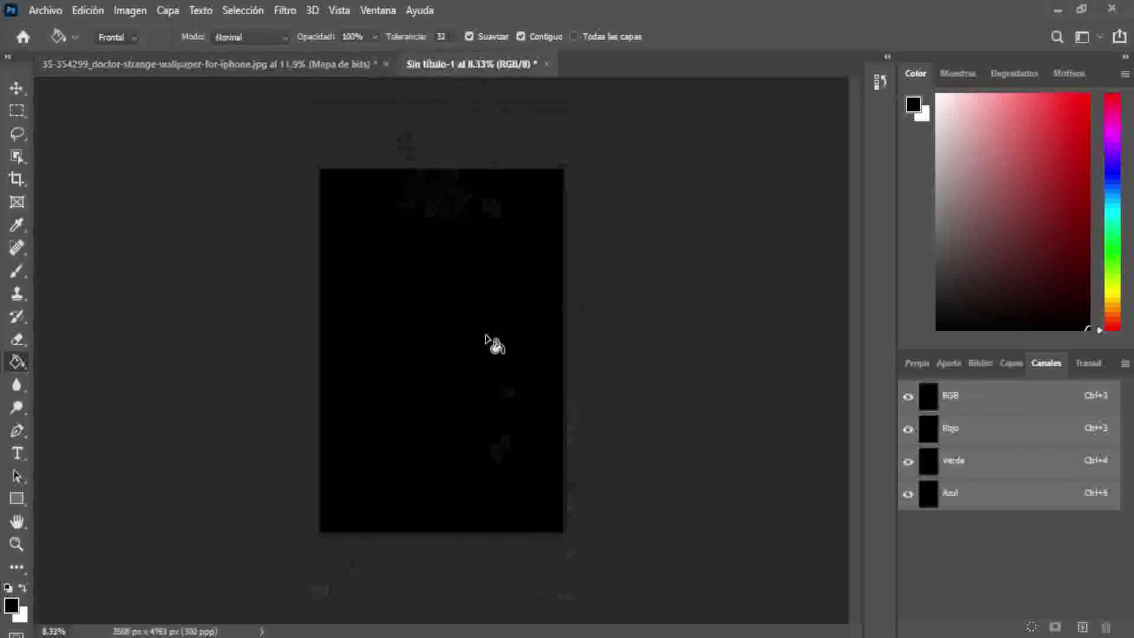
{"action": "left_click", "coordinate": [1011, 364]}
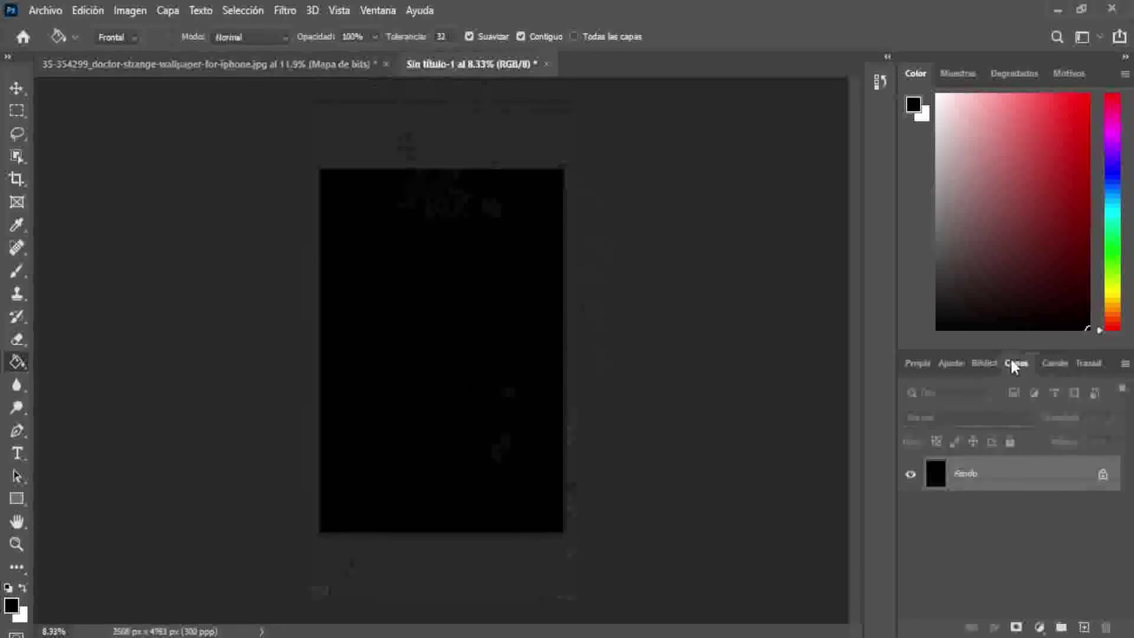
{"action": "key", "text": "ctrl+v"}
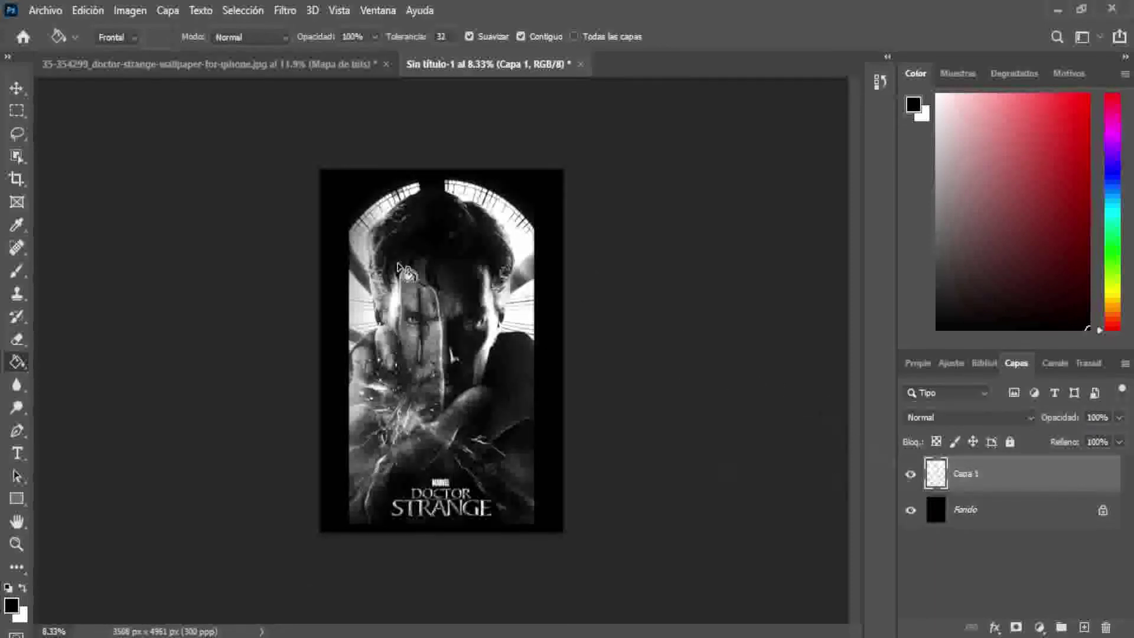
- Add a white Color Overlay to the pasted halftone layer through its blending options
{"action": "right_click", "coordinate": [948, 474]}
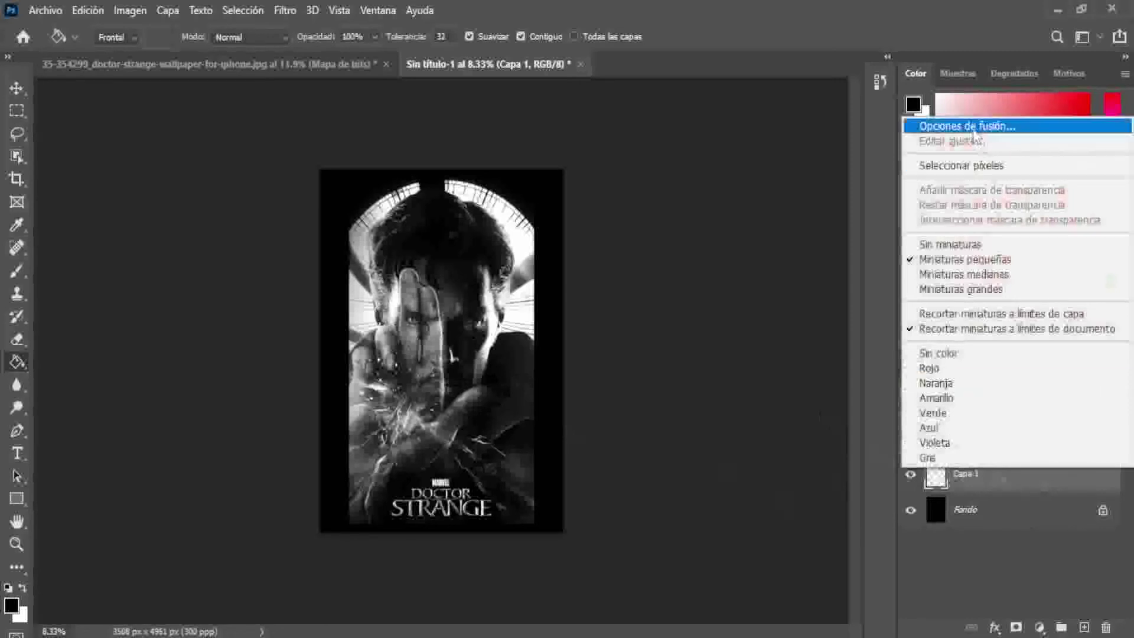
{"action": "left_click", "coordinate": [973, 131]}
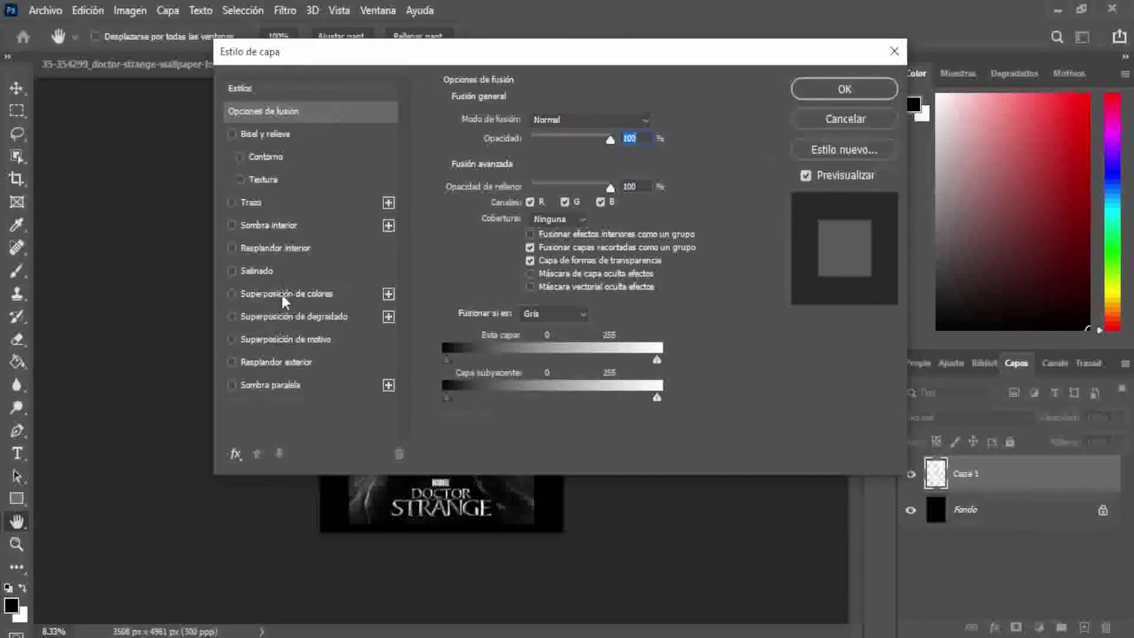
{"action": "left_click", "coordinate": [282, 295]}
{"action": "left_click", "coordinate": [668, 125]}
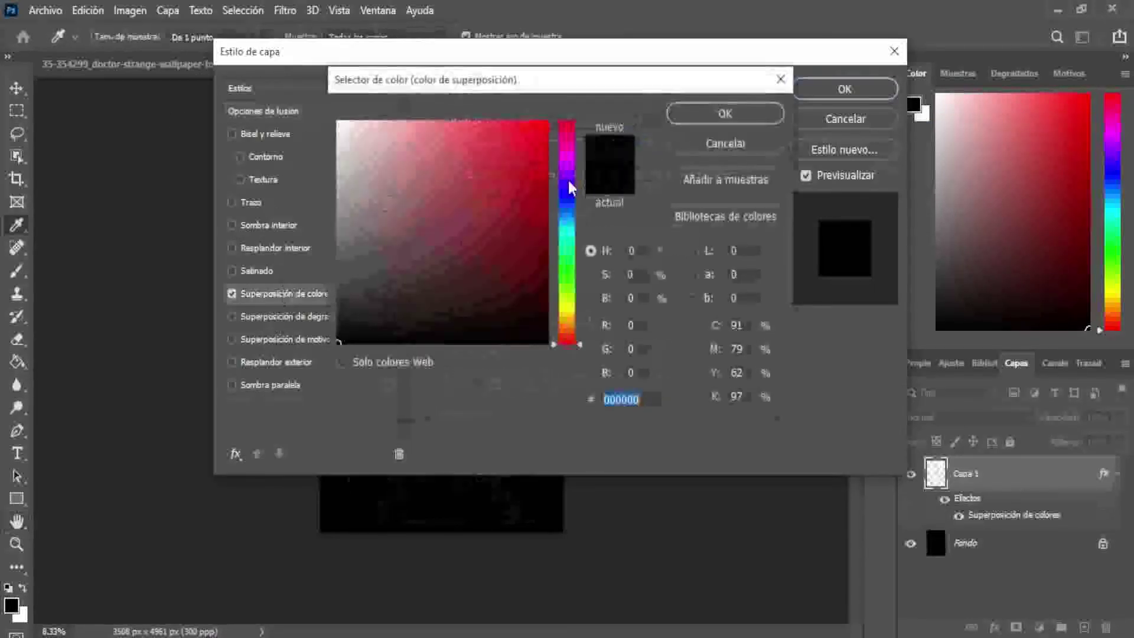
{"action": "left_click", "coordinate": [473, 196]}
{"action": "left_click", "coordinate": [339, 122]}
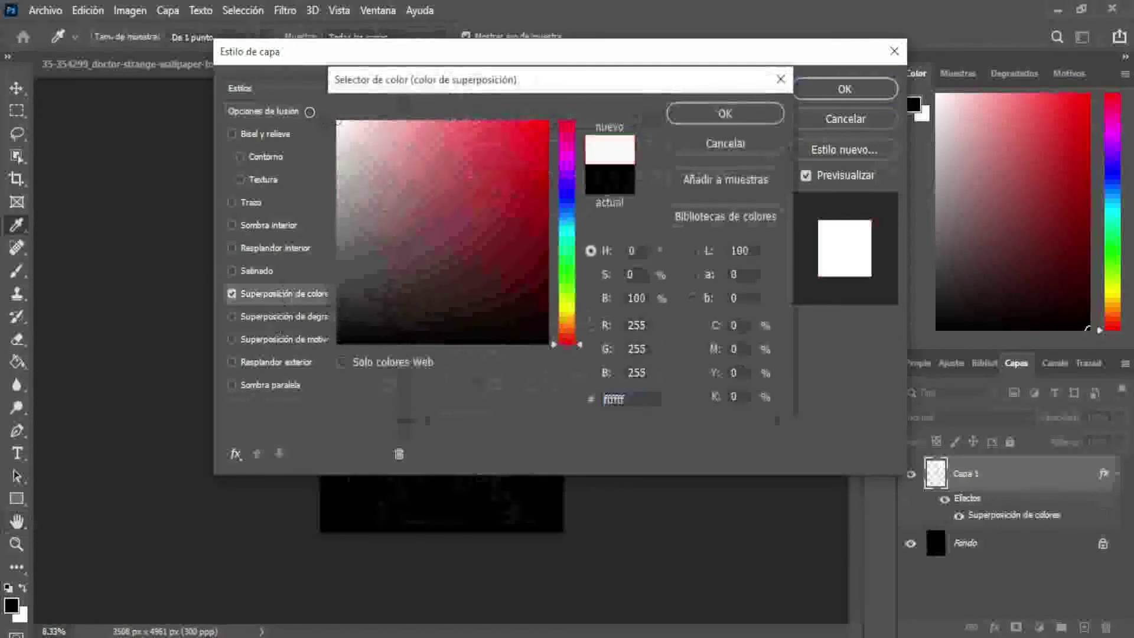
{"action": "left_click", "coordinate": [756, 106]}
{"action": "left_click", "coordinate": [830, 94]}
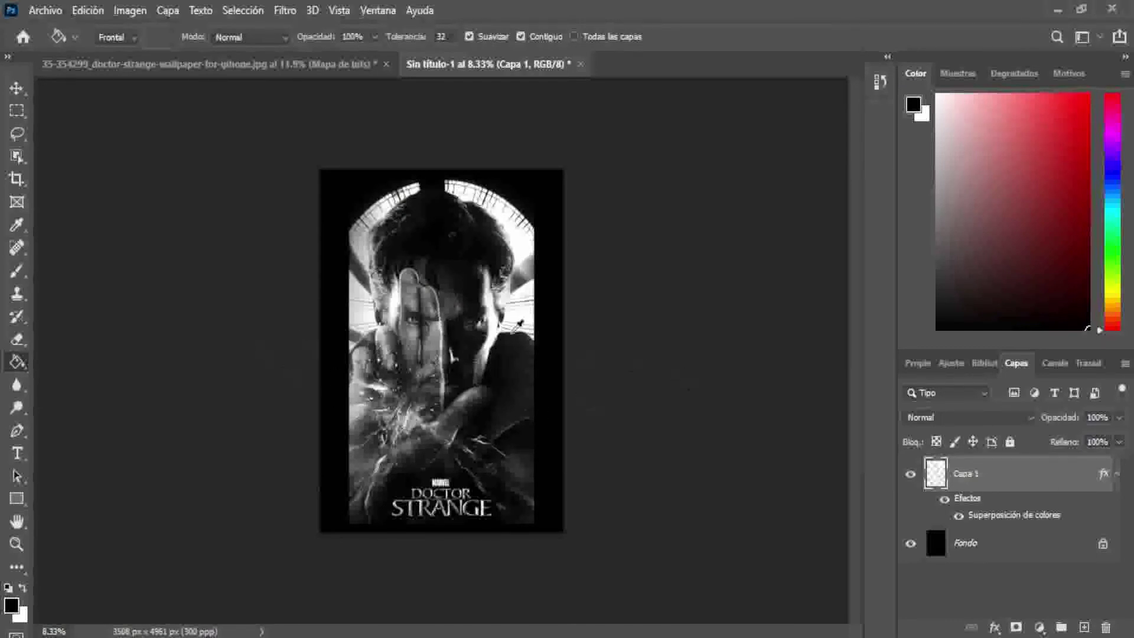
- Free-transform the halftone layer to 103.57% height and stretch it wider on both sides to nearly fill the black page
{"action": "scroll", "coordinate": [426, 355], "scroll_direction": "up", "scroll_amount": 2}
{"action": "left_click", "coordinate": [13, 88]}
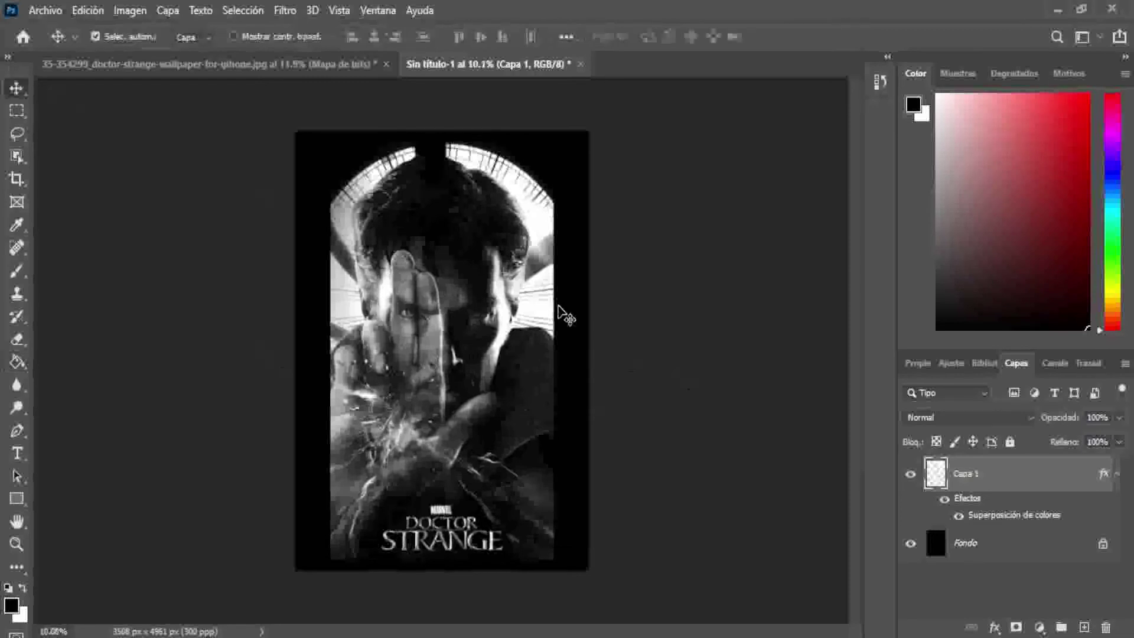
{"action": "left_click", "coordinate": [481, 287]}
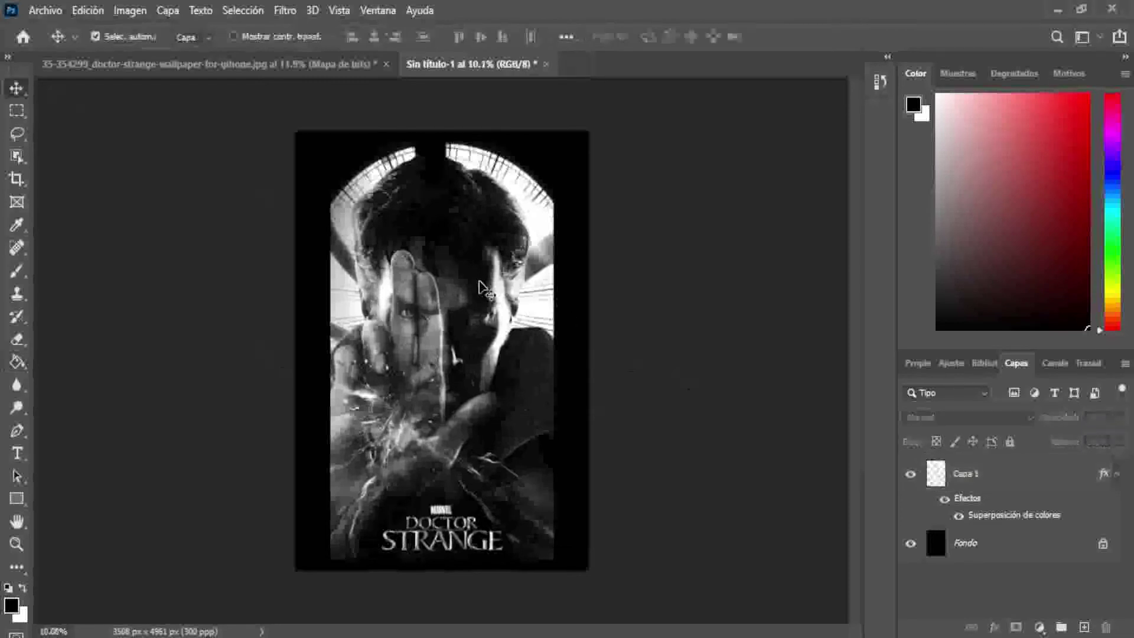
{"action": "left_click", "coordinate": [977, 491]}
{"action": "key", "text": "ctrl+t"}
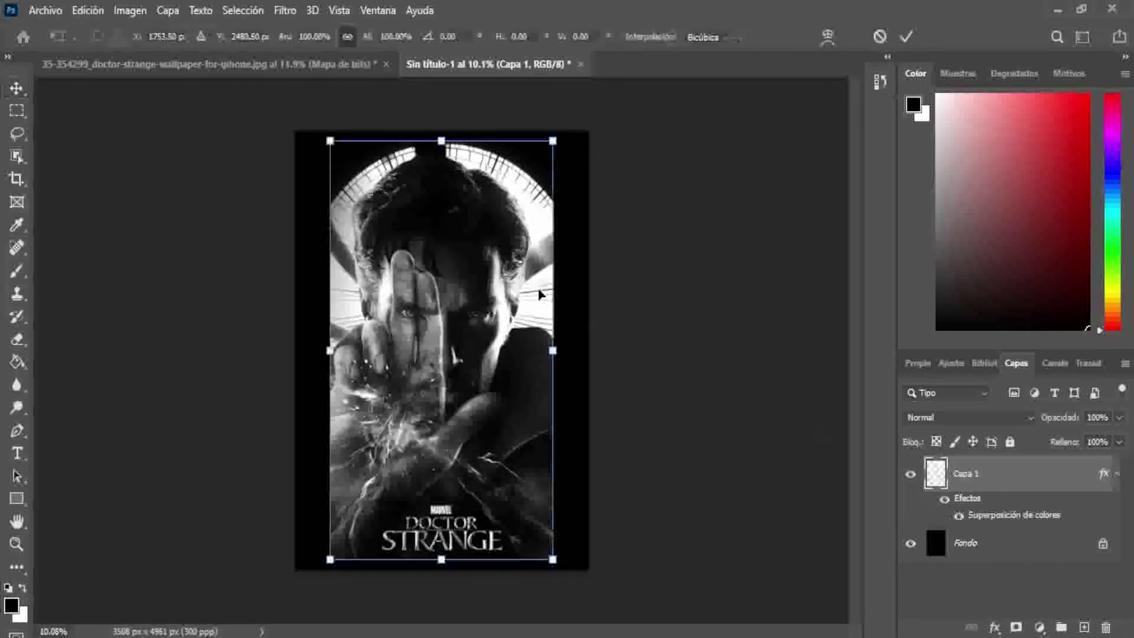
{"action": "left_click_drag", "start_coordinate": [553, 140], "coordinate": [556, 133]}
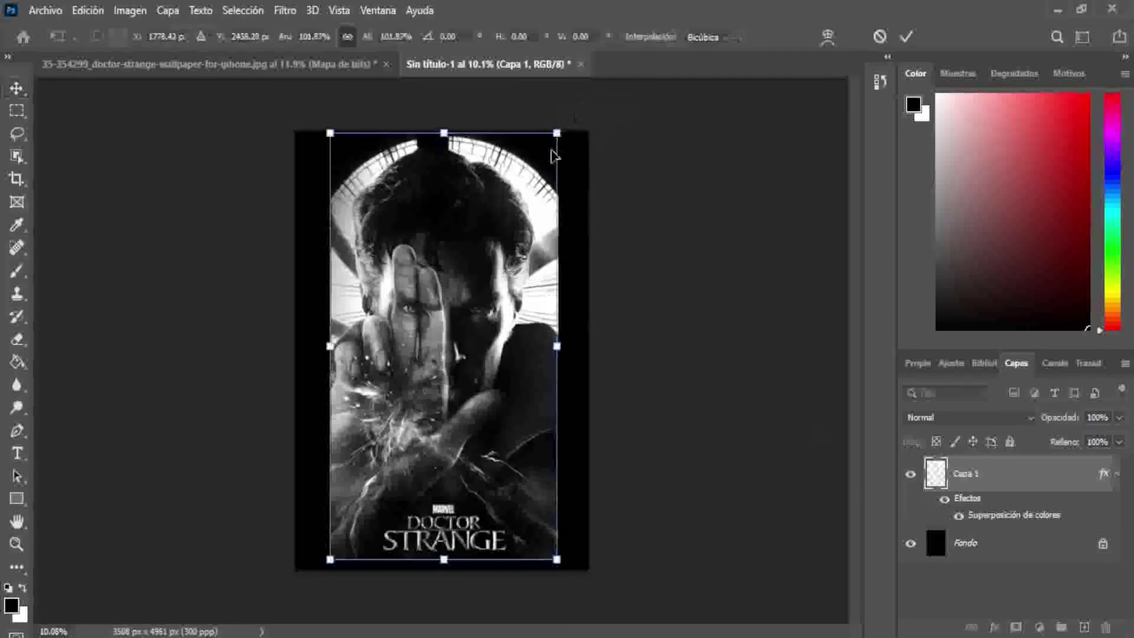
{"action": "left_click_drag", "start_coordinate": [329, 559], "coordinate": [326, 566]}
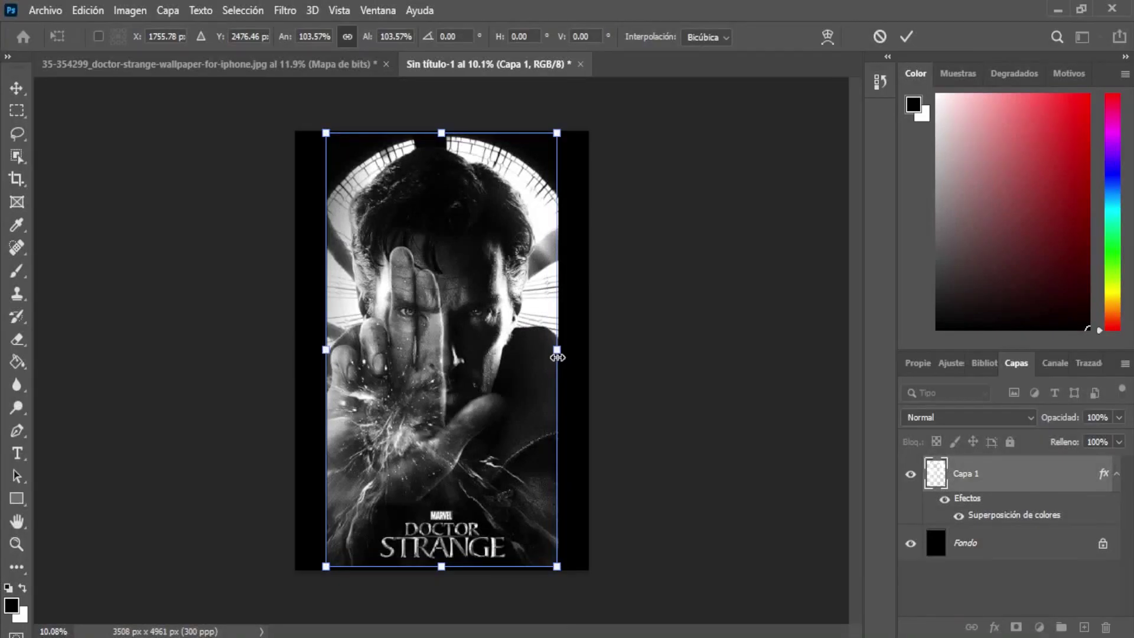
{"action": "left_click_drag", "start_coordinate": [557, 357], "coordinate": [570, 356]}
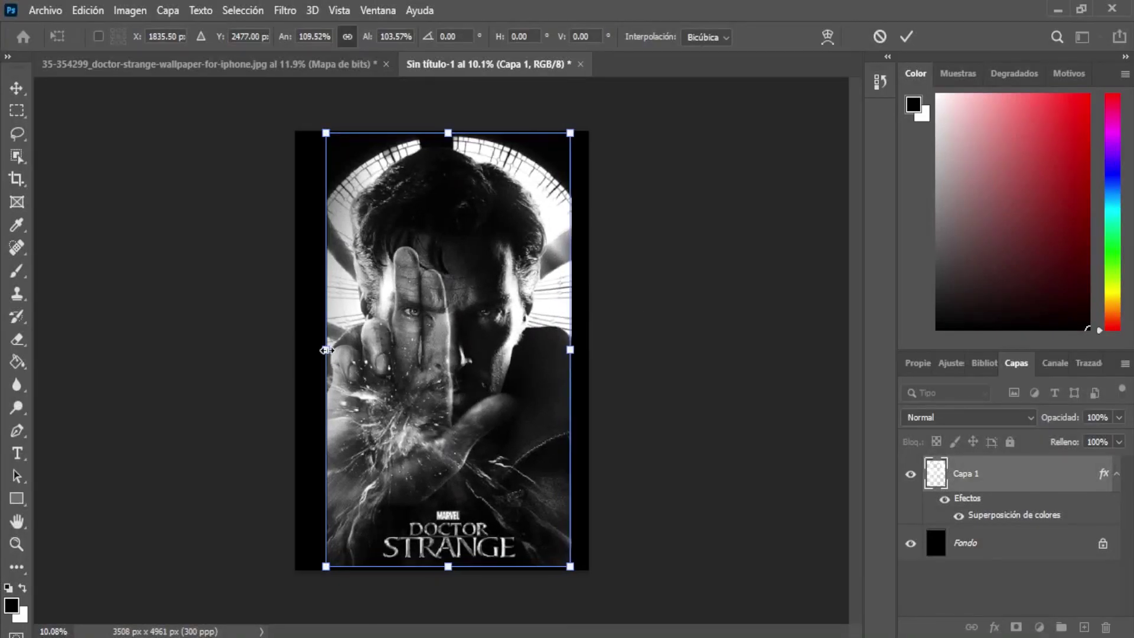
{"action": "left_click_drag", "start_coordinate": [326, 350], "coordinate": [311, 354]}
{"action": "key", "text": "Return"}
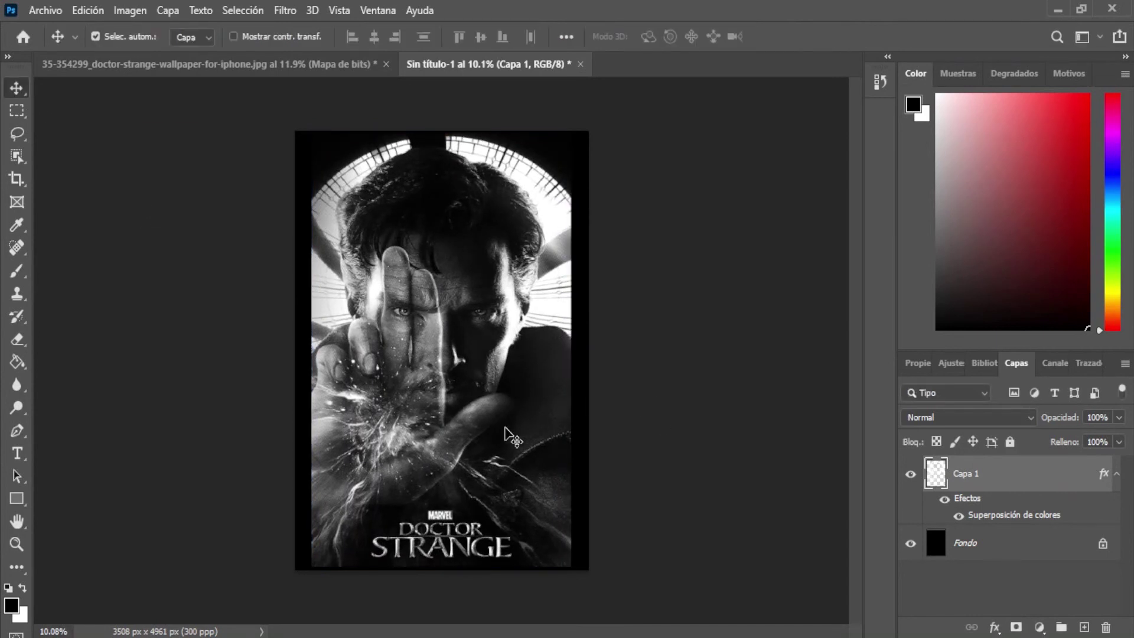
- Inspect the halftone artwork up close and without its black background, then show the background layer again
{"action": "scroll", "coordinate": [491, 360], "scroll_direction": "up", "scroll_amount": 2}
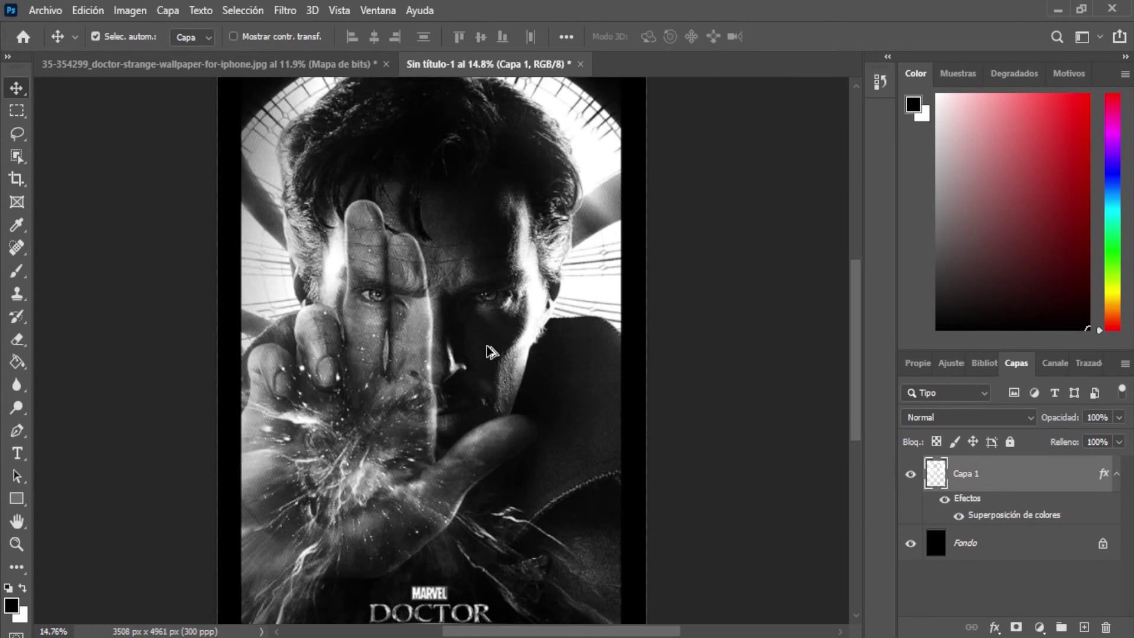
{"action": "scroll", "coordinate": [491, 352], "scroll_direction": "down", "scroll_amount": 2}
{"action": "left_click", "coordinate": [910, 543]}
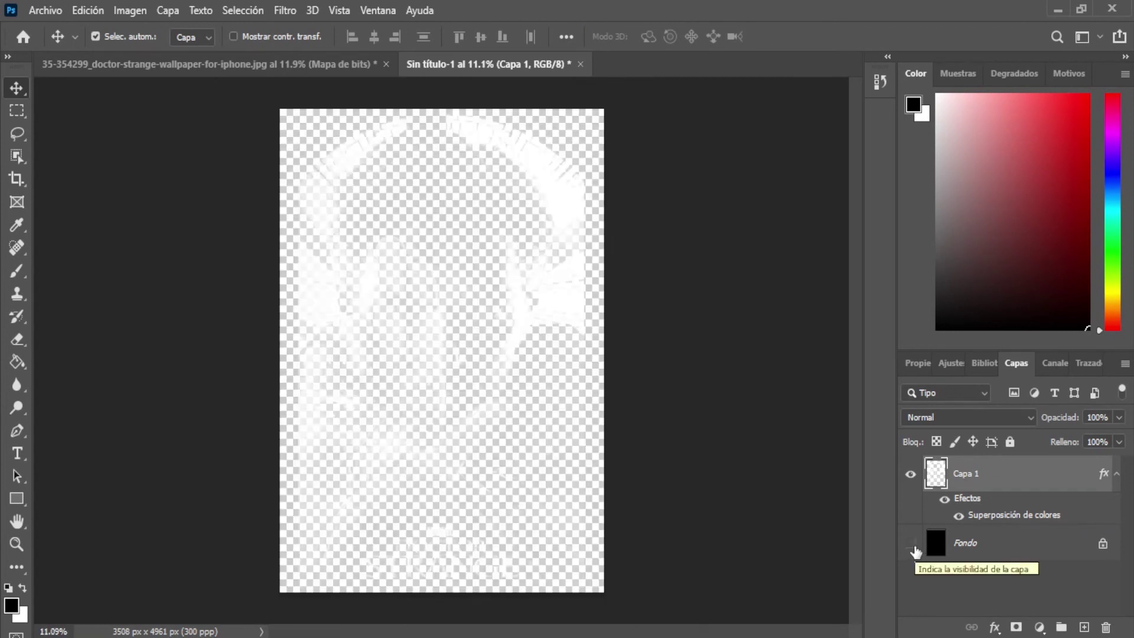
{"action": "left_click", "coordinate": [915, 549]}
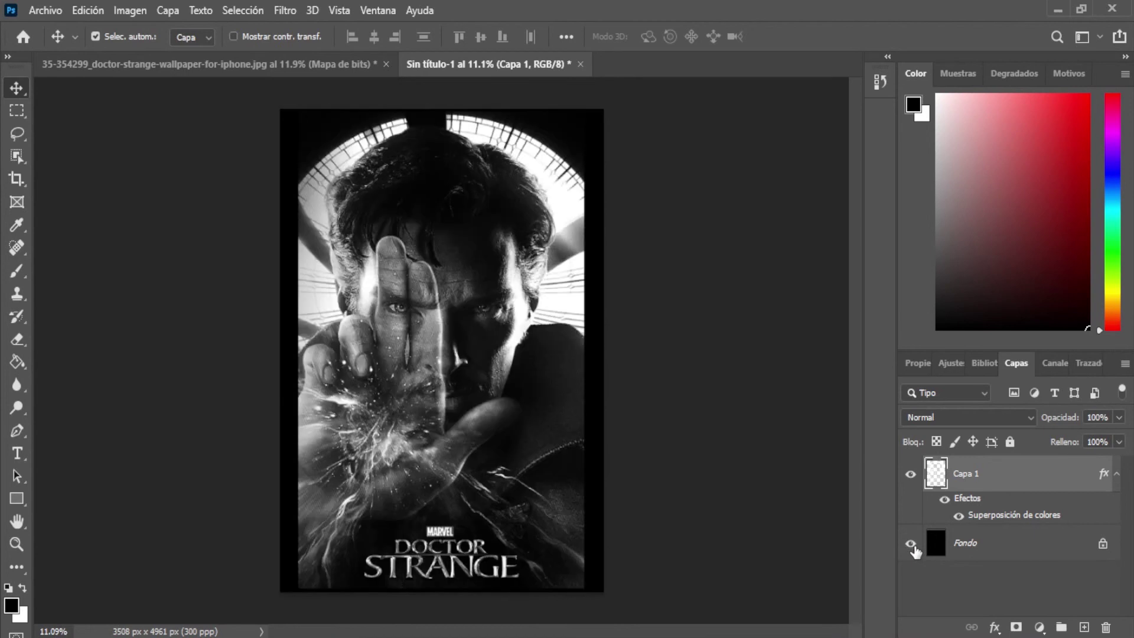
- Clear the selection in the bitmap wallpaper and return to the A3 document
{"action": "left_click", "coordinate": [132, 66]}
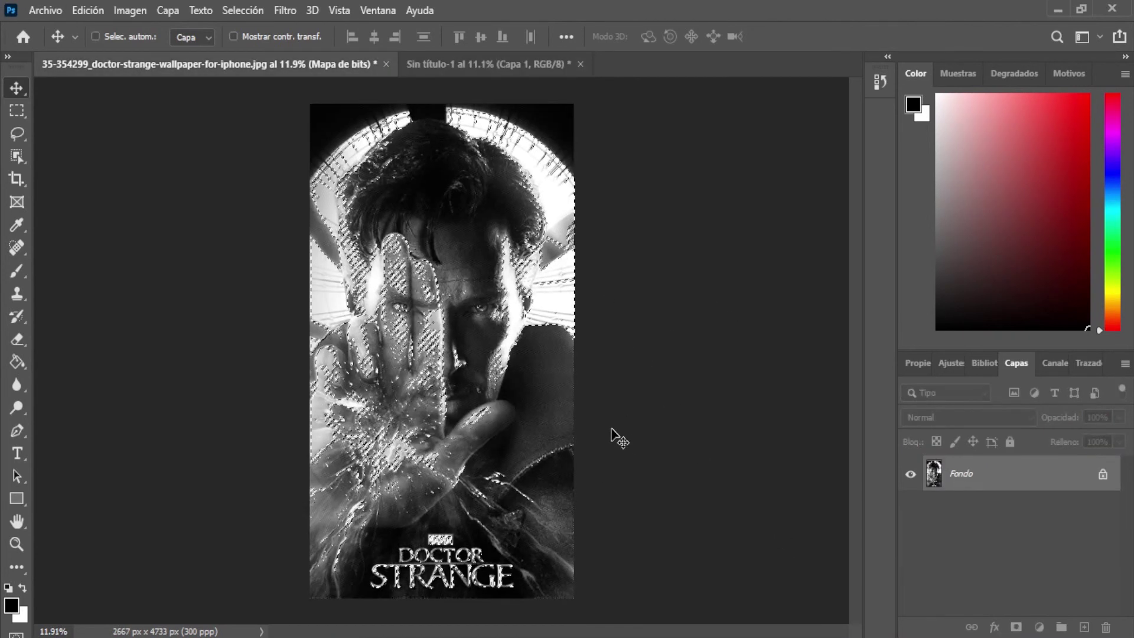
{"action": "key", "text": "ctrl+d"}
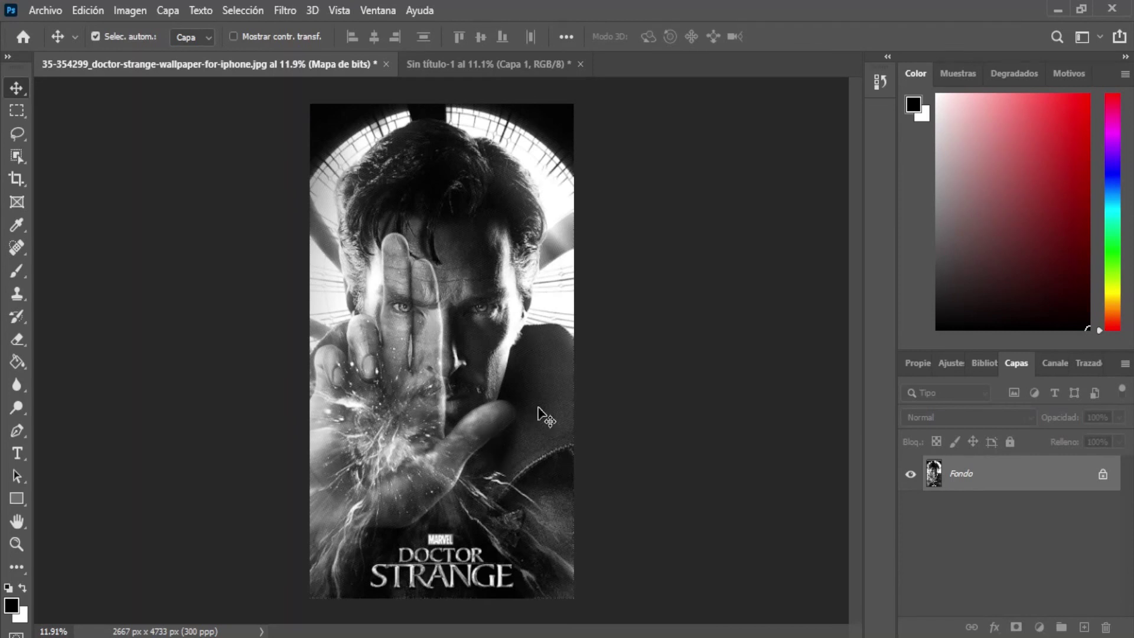
{"action": "left_click", "coordinate": [472, 65]}
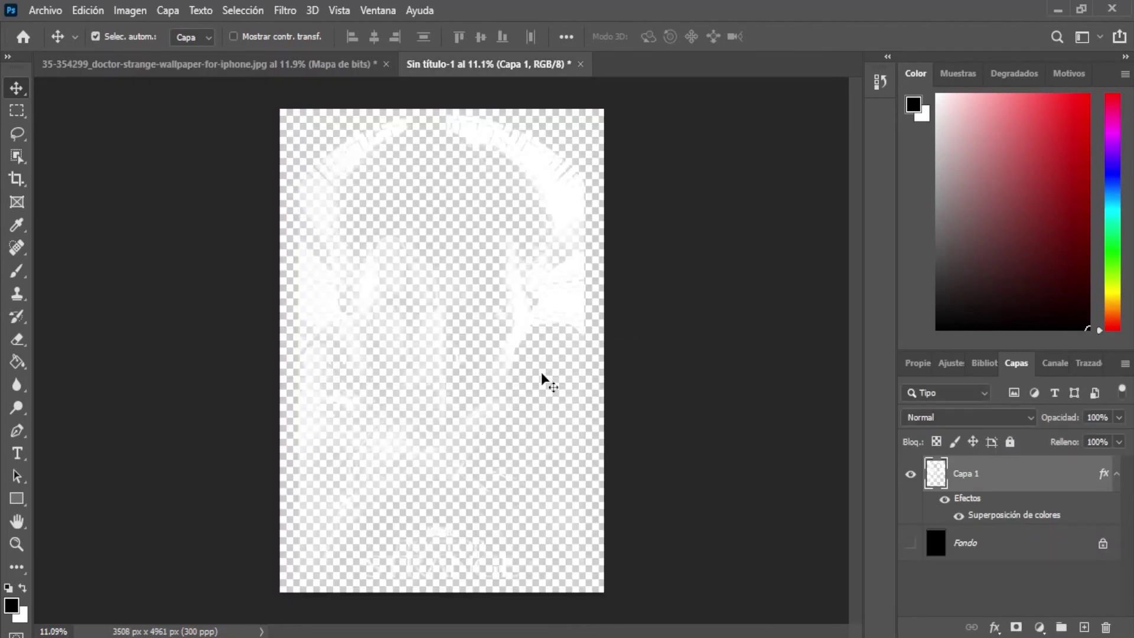
- Toggle the black background's visibility to compare the artwork with and without it, leaving it shown, and view the whole page
{"action": "left_click", "coordinate": [909, 549]}
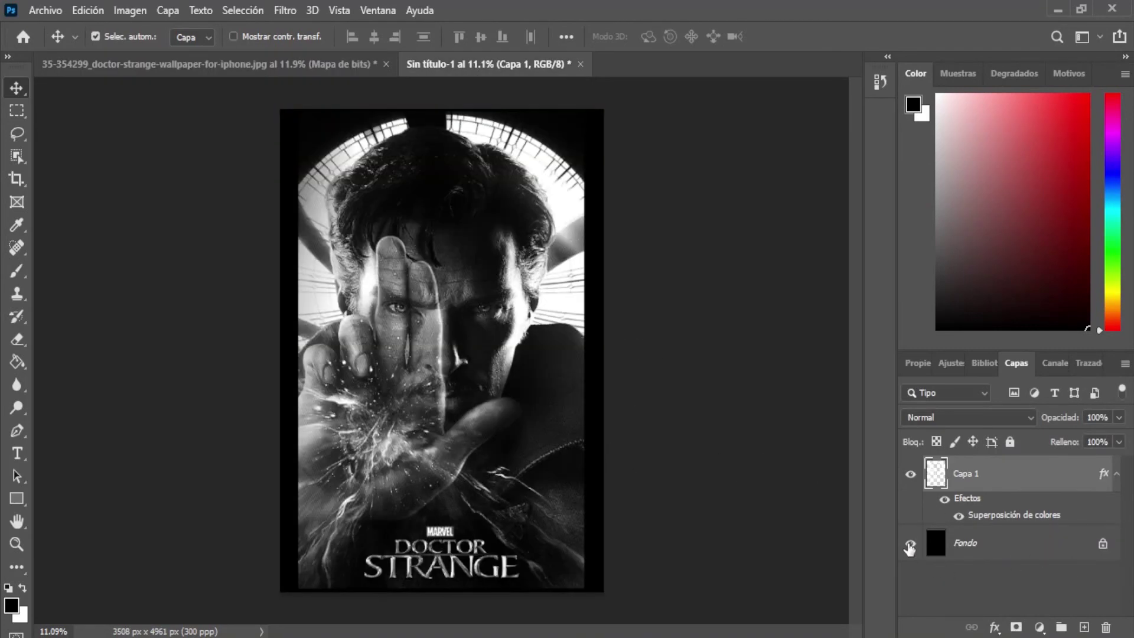
{"action": "left_click", "coordinate": [909, 549]}
{"action": "left_click", "coordinate": [909, 549]}
{"action": "scroll", "coordinate": [488, 356], "scroll_direction": "down", "scroll_amount": 1}
{"action": "scroll", "coordinate": [487, 355], "scroll_direction": "down", "scroll_amount": 1}
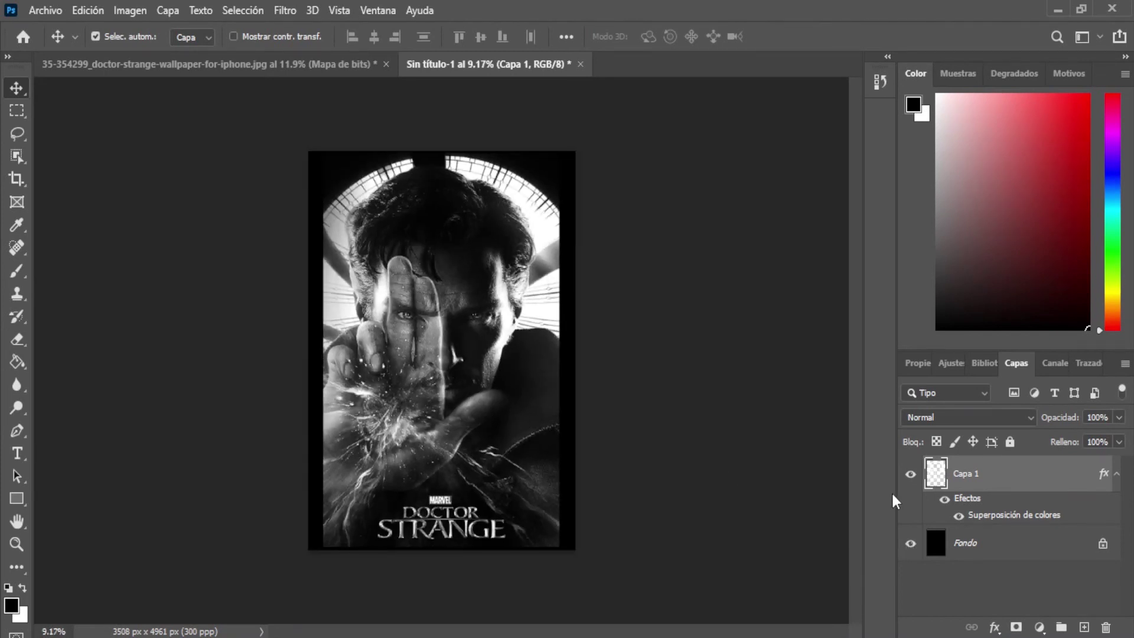